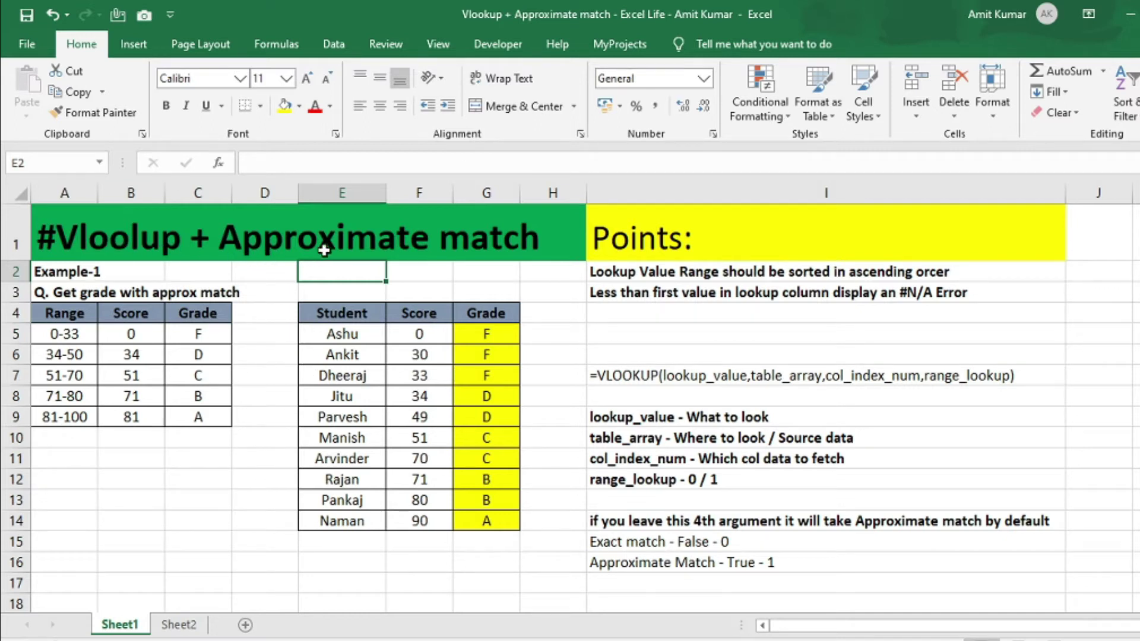
Review the VLOOKUP syntax note and the exact-match (False/0) and approximate-match (True/1) notes.
left_click(656, 375)
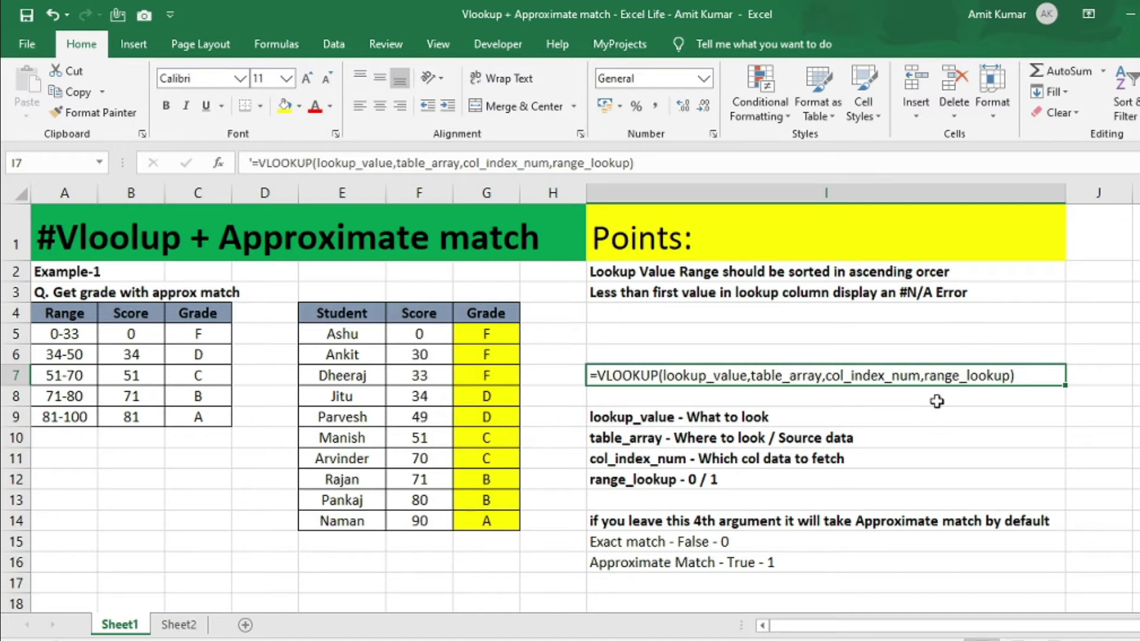
left_click(613, 543)
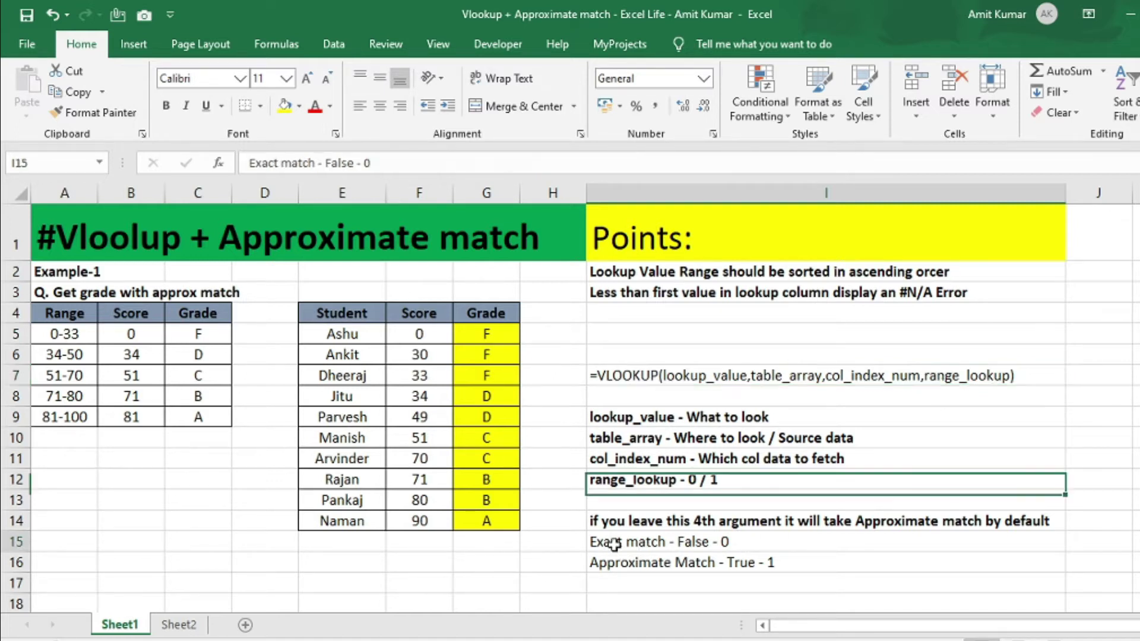
left_click(650, 565)
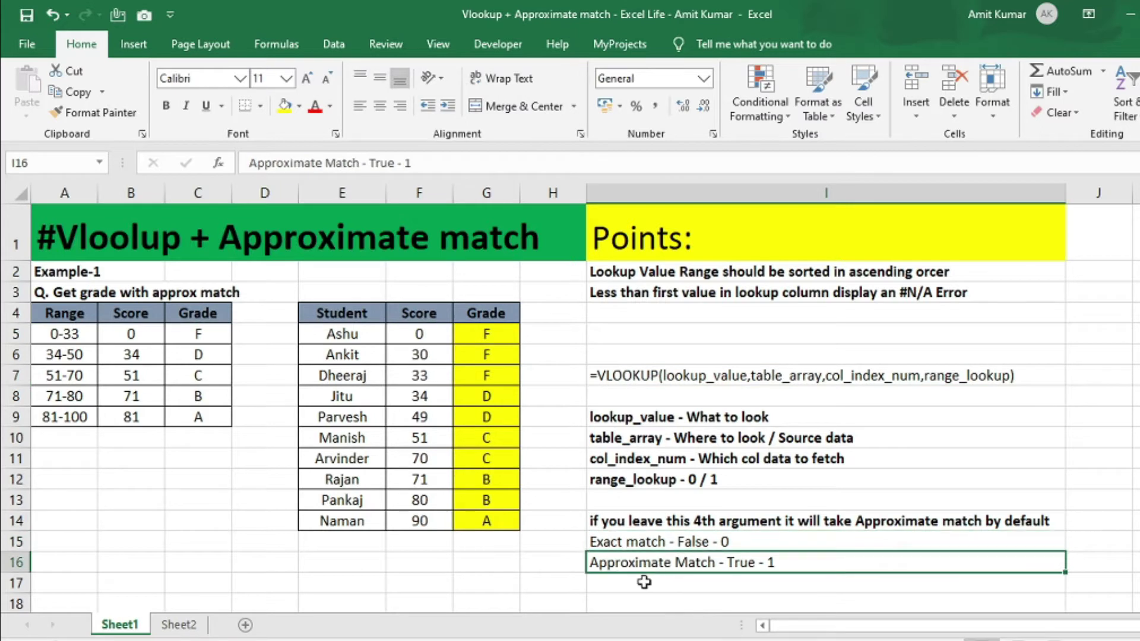
key("Up")
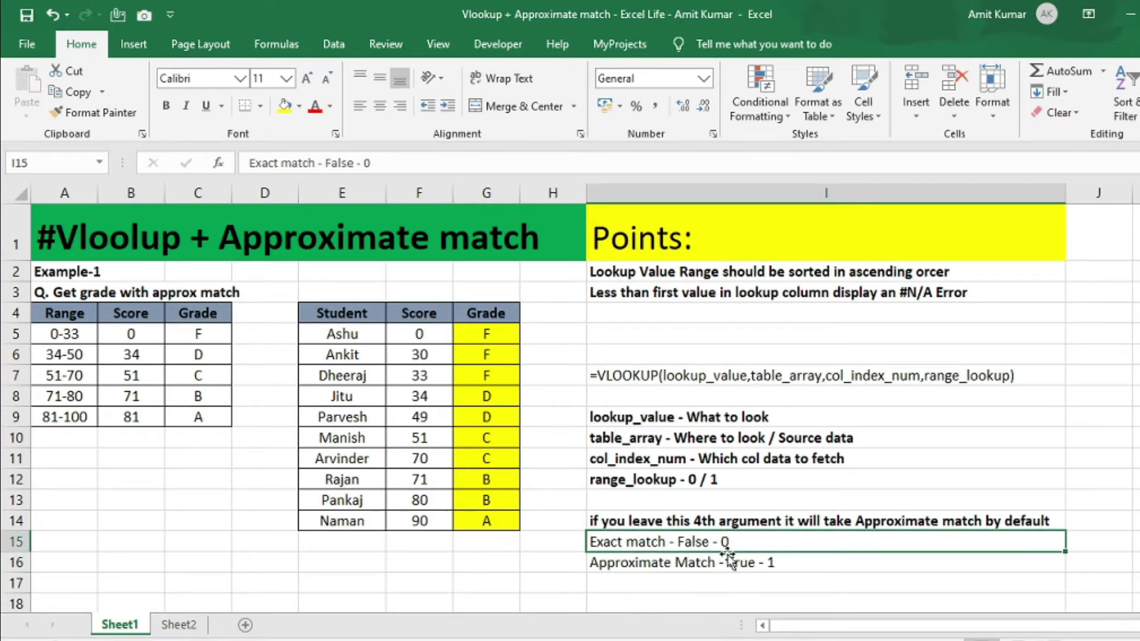
left_click(631, 564)
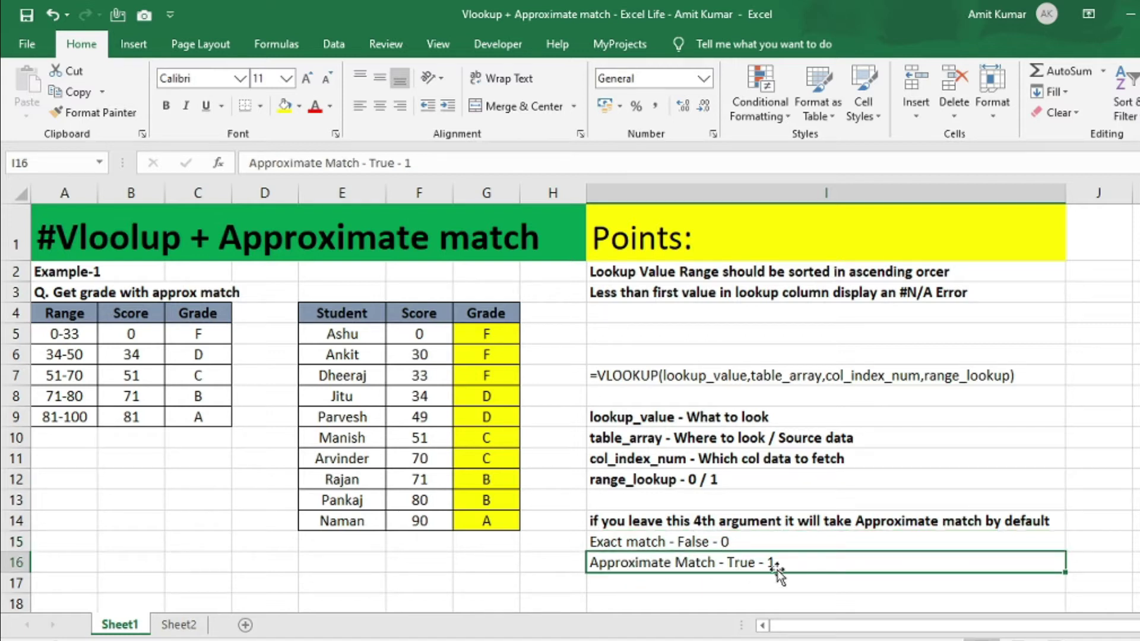
left_click(622, 541)
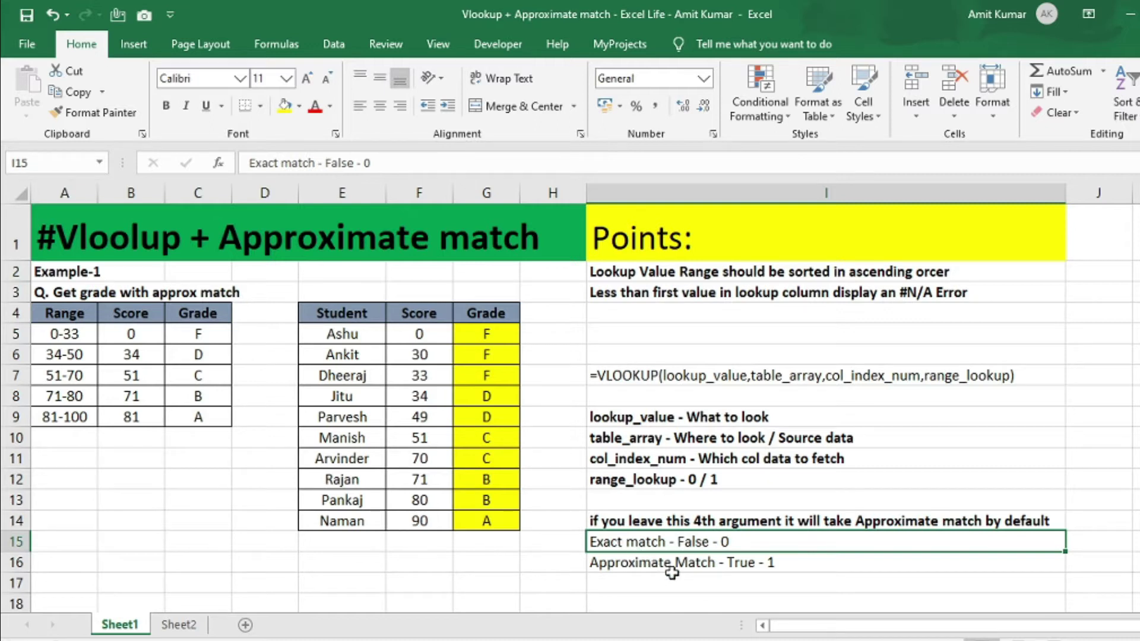
left_click(673, 571)
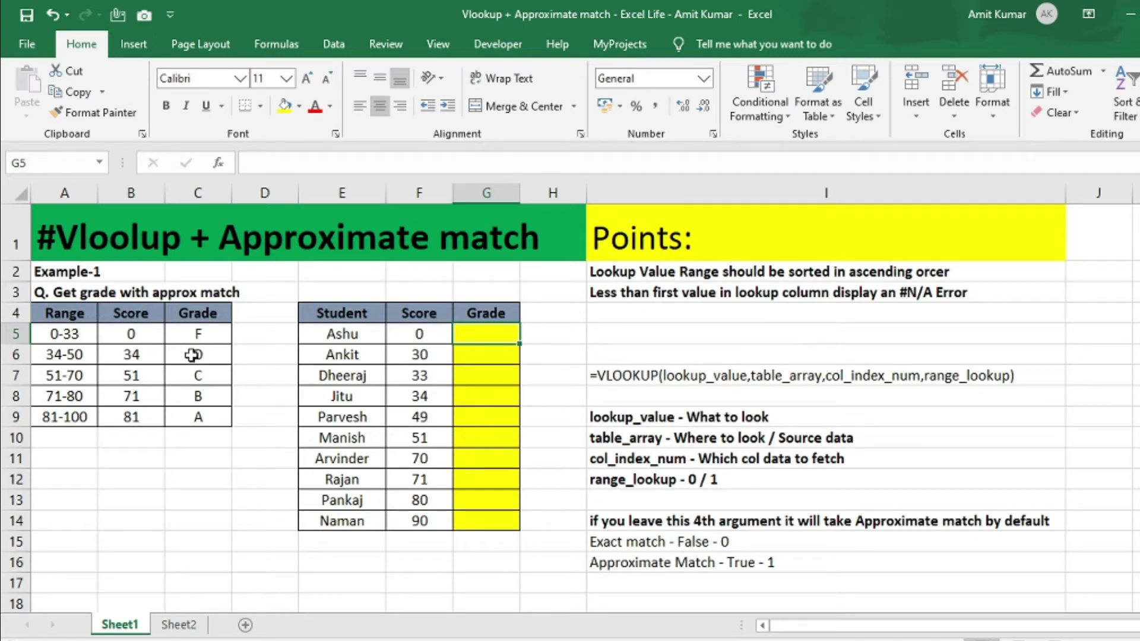
Enter the exact-match formula =VLOOKUP($F5,$B$4:$C$9,2,0) in G5.
type("=vl")
key("Tab")
key("Left")
key("F4")
key("F4")
key("F4")
type(",")
left_click_drag(132, 314, 191, 418)
key("F4")
type(",2,0")
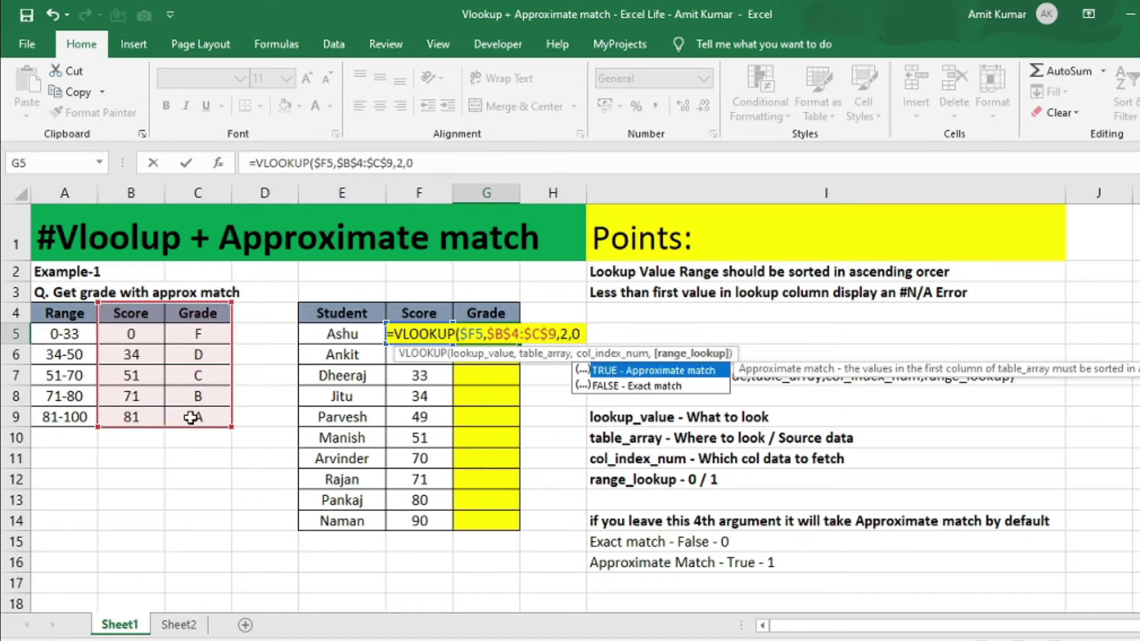
type(")")
key("Return")
Fill the grade formula down G5:G14 for all students.
key("Left")
key("ctrl+Down")
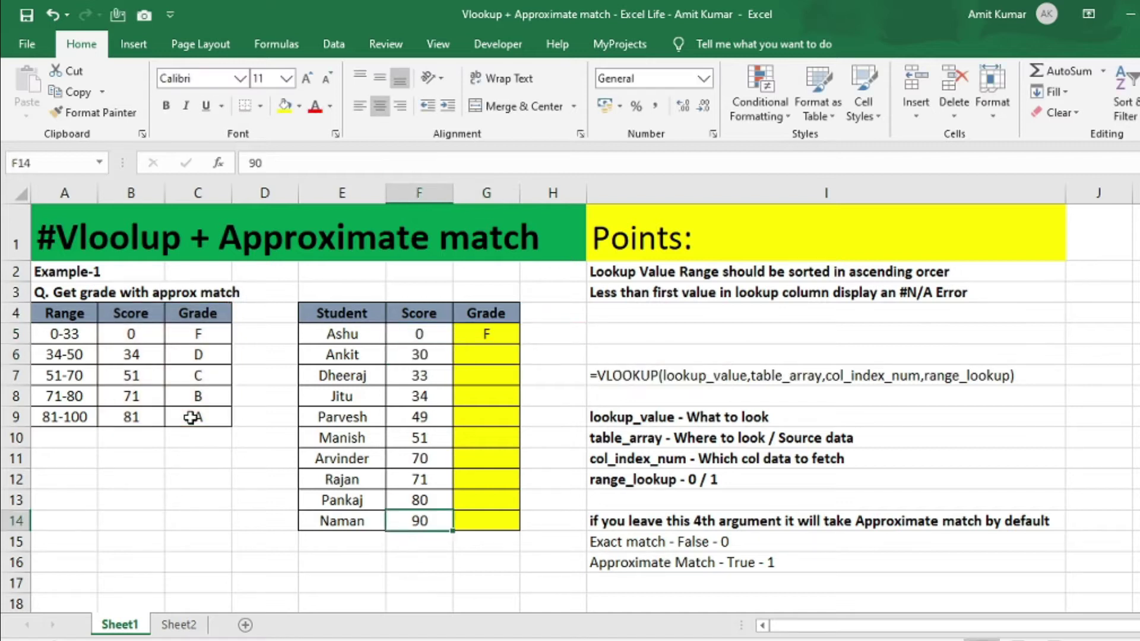
key("Right")
key("ctrl+shift+Up")
key("ctrl+d")
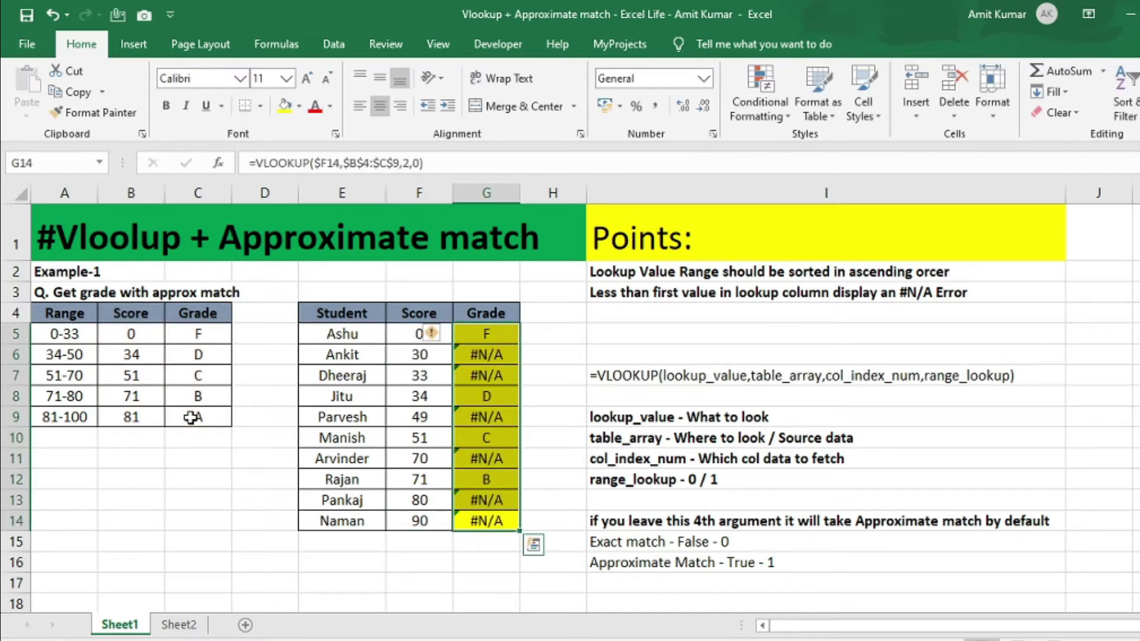
left_click(498, 357)
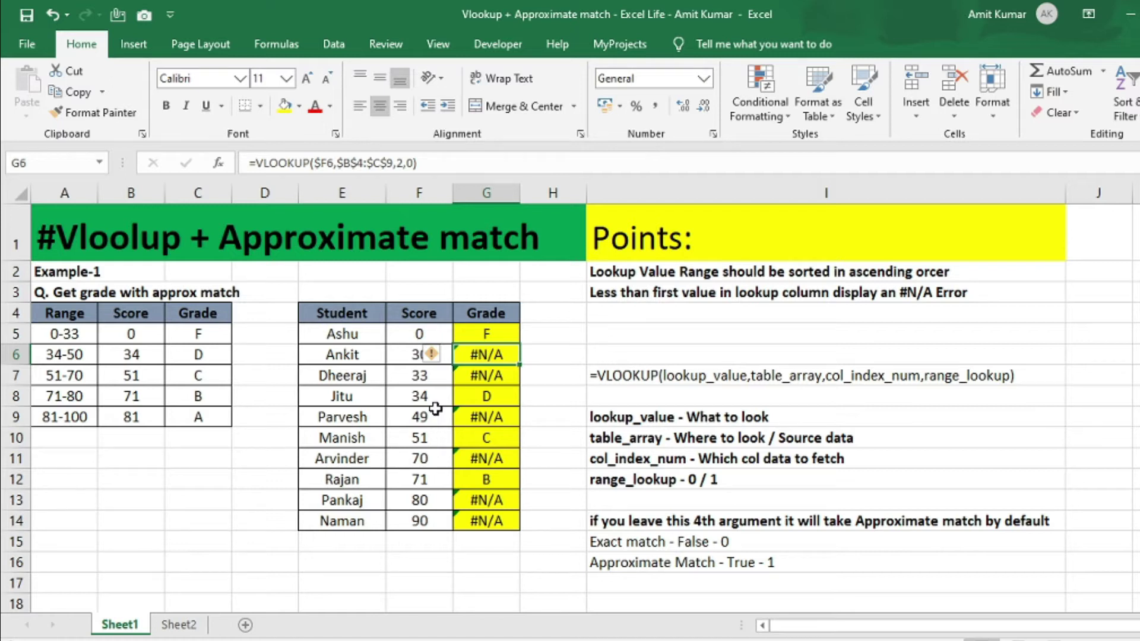
left_click(67, 340)
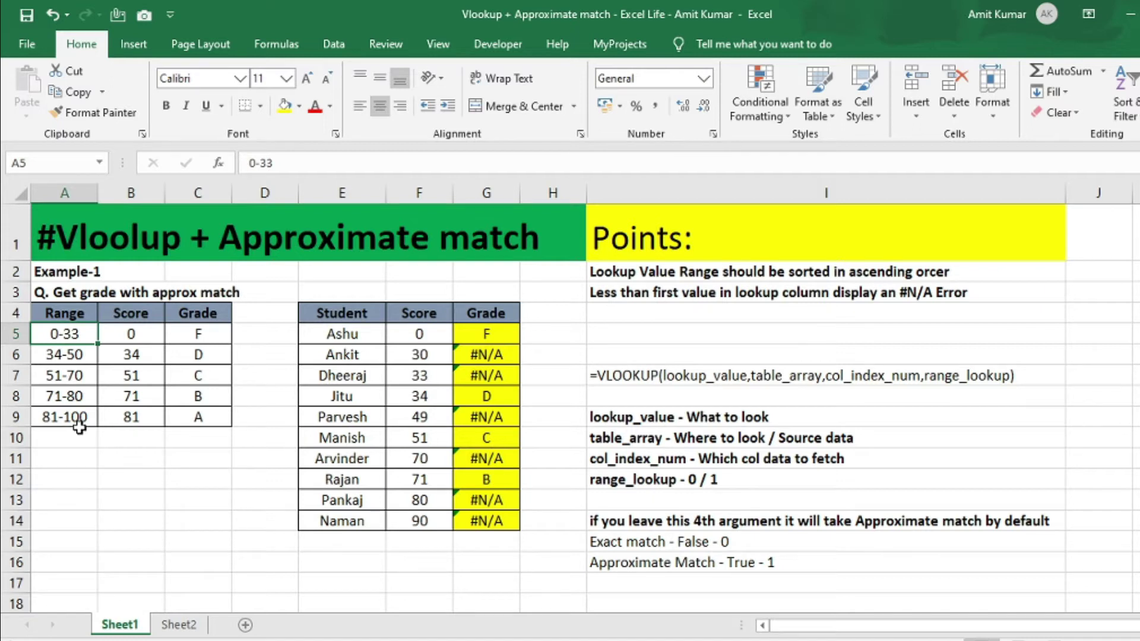
left_click(50, 356)
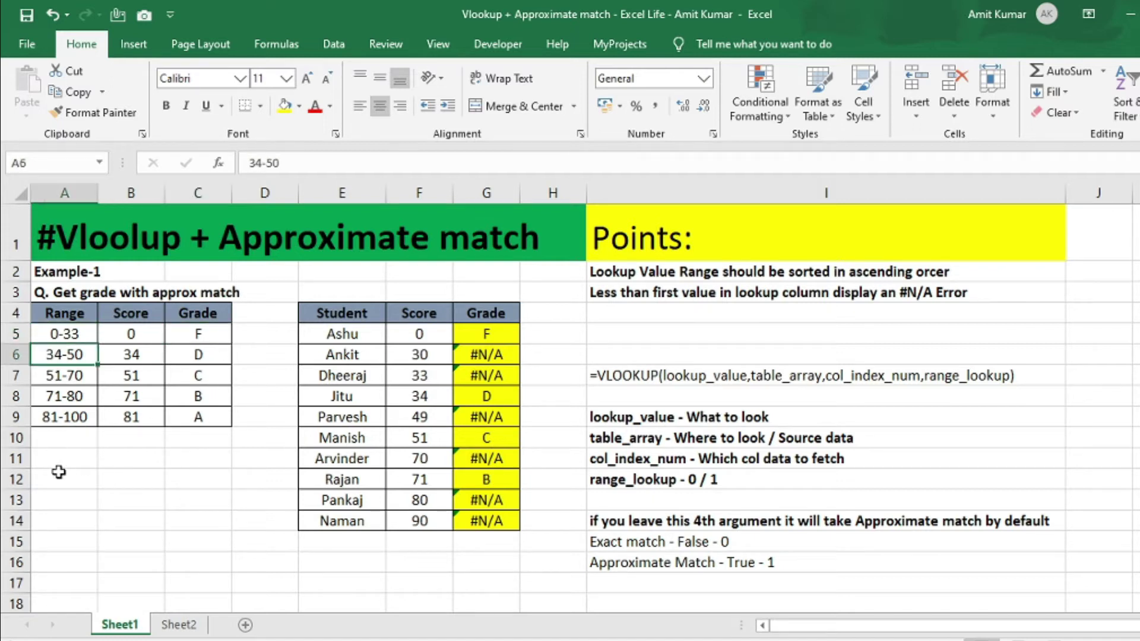
left_click(200, 354)
left_click_drag(65, 335, 65, 418)
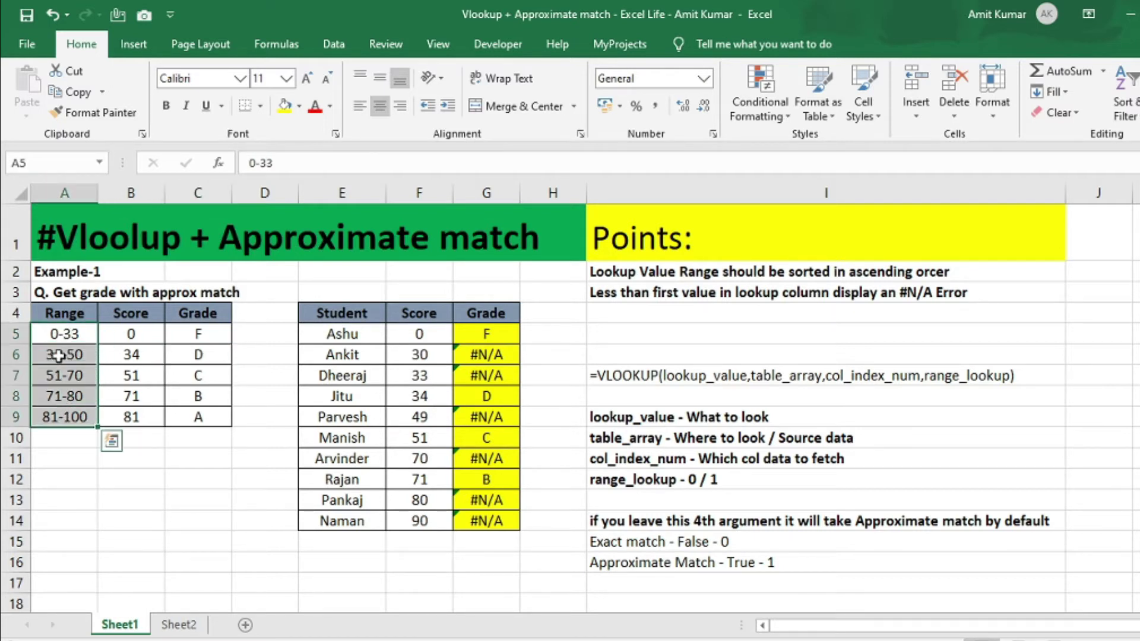
left_click_drag(152, 334, 154, 417)
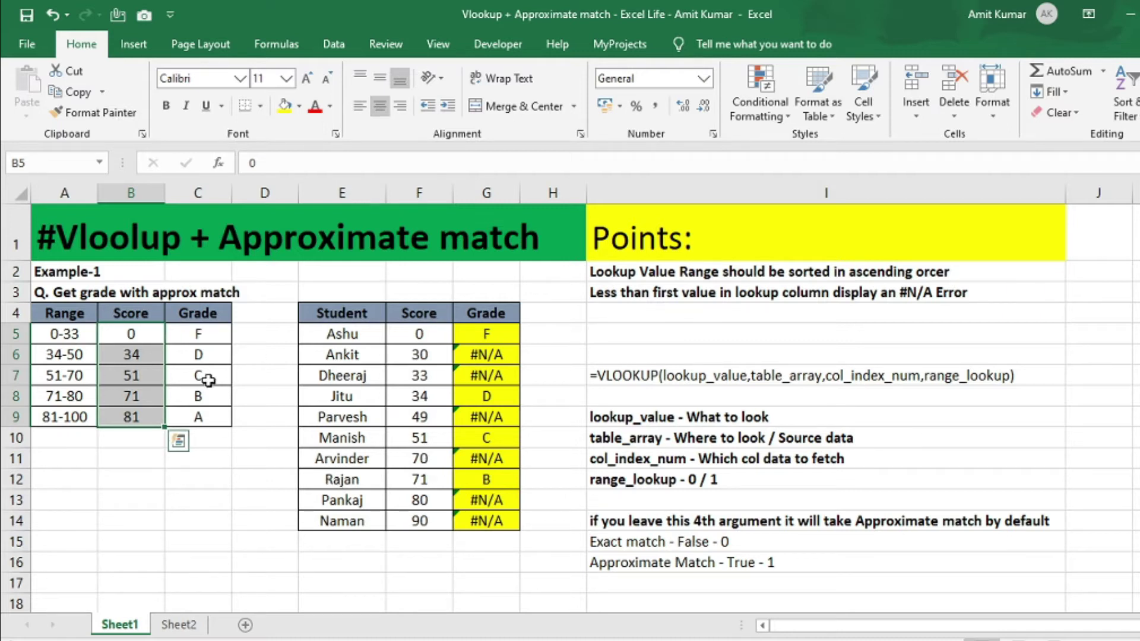
Change G5's match type from 0 to 1 and fill =VLOOKUP($F5,$B$4:$C$9,2,1) down the Grade column.
left_click(499, 337)
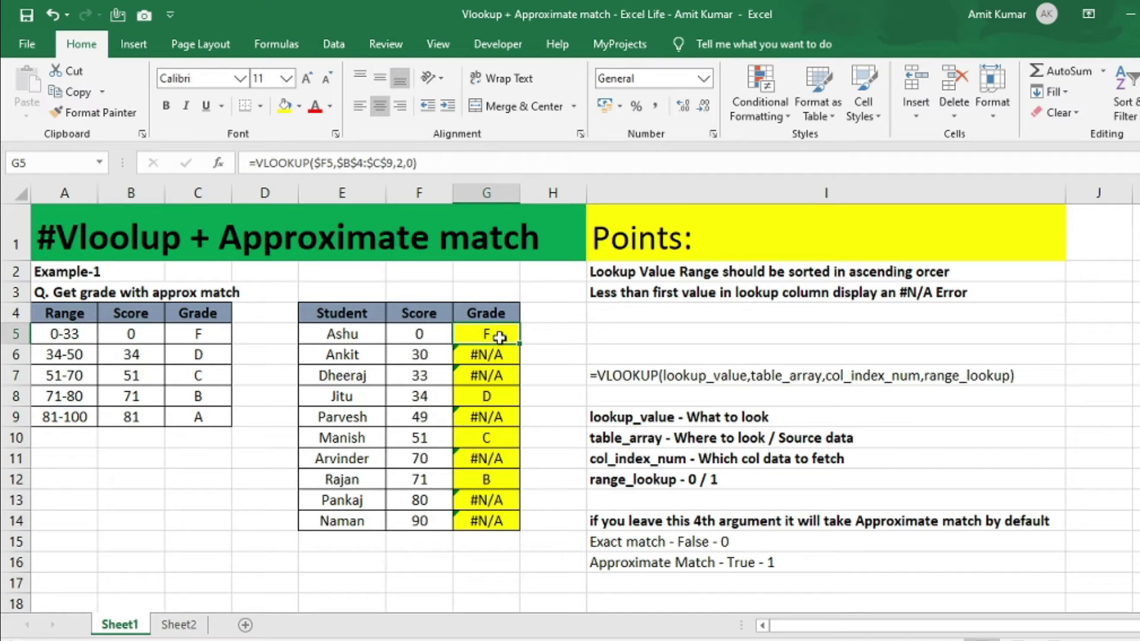
double_click(500, 336)
key("Left")
key("Left")
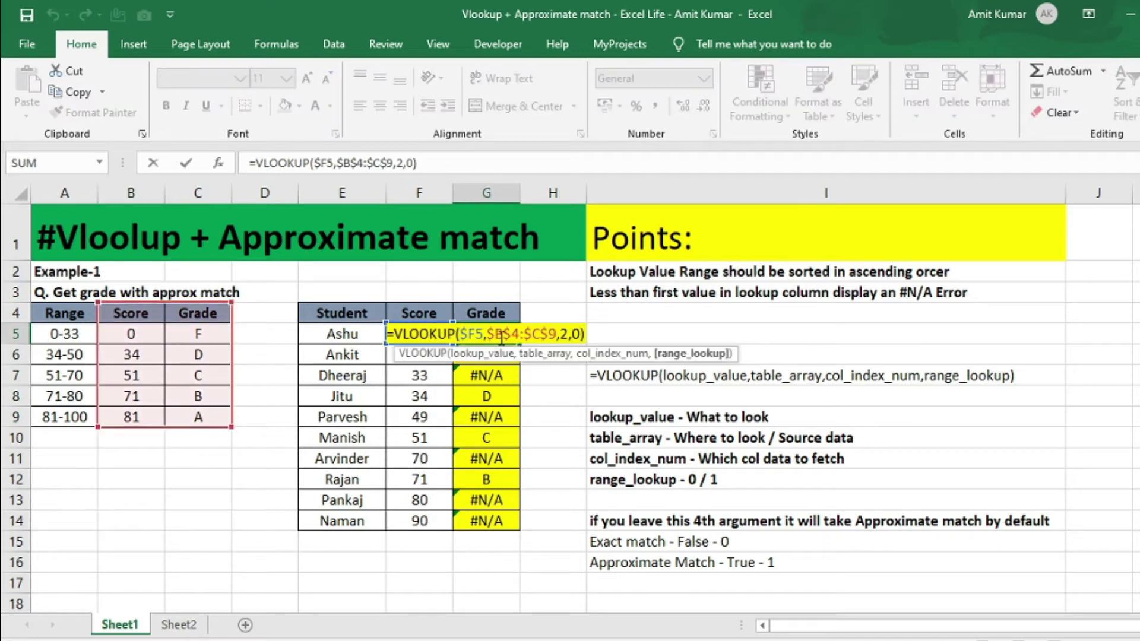
key("Delete")
type("1")
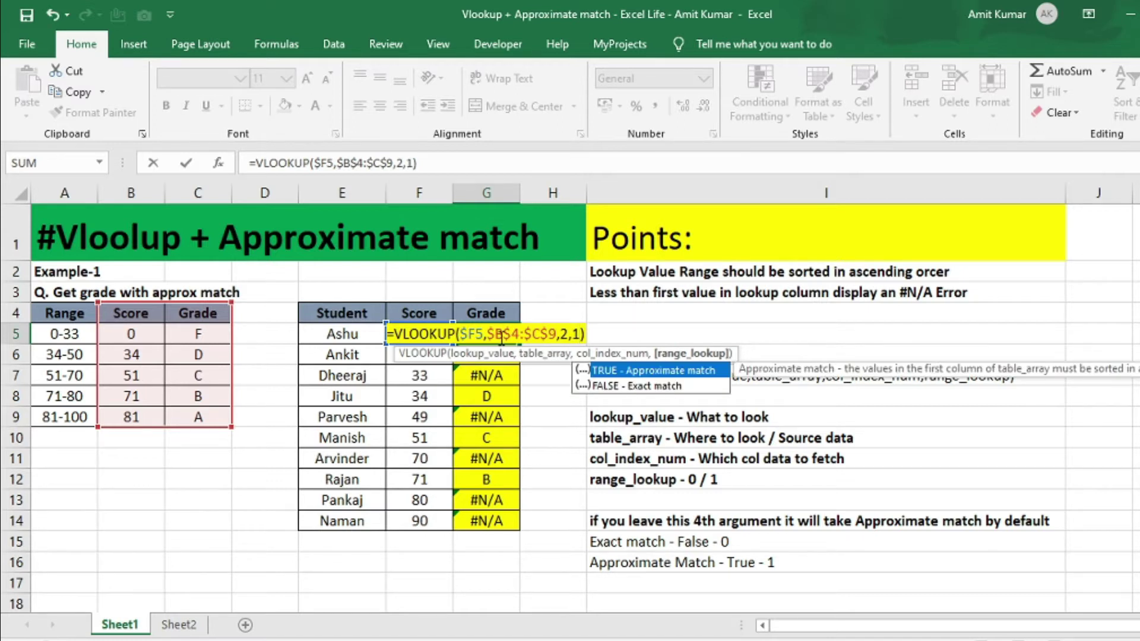
key("ctrl+Return")
double_click(520, 344)
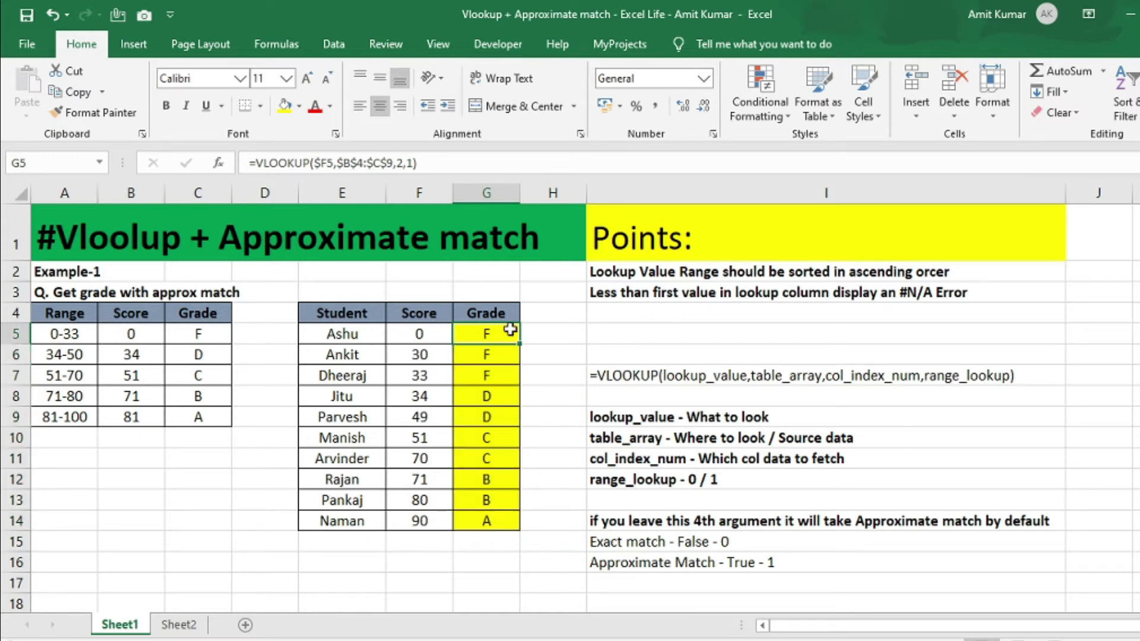
left_click(147, 336)
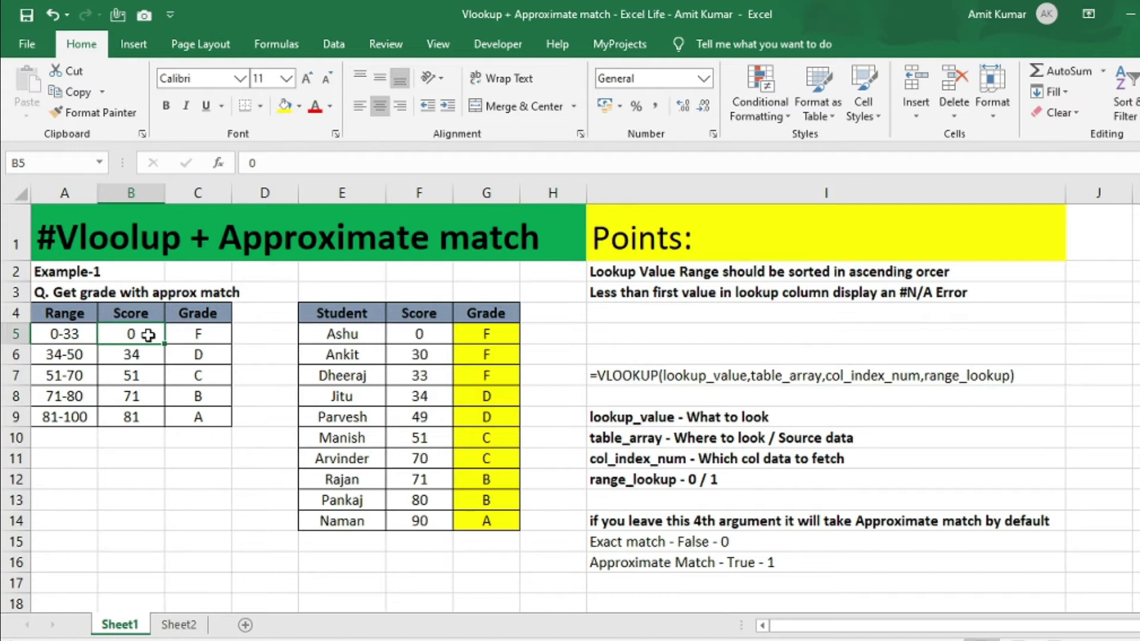
left_click(204, 333)
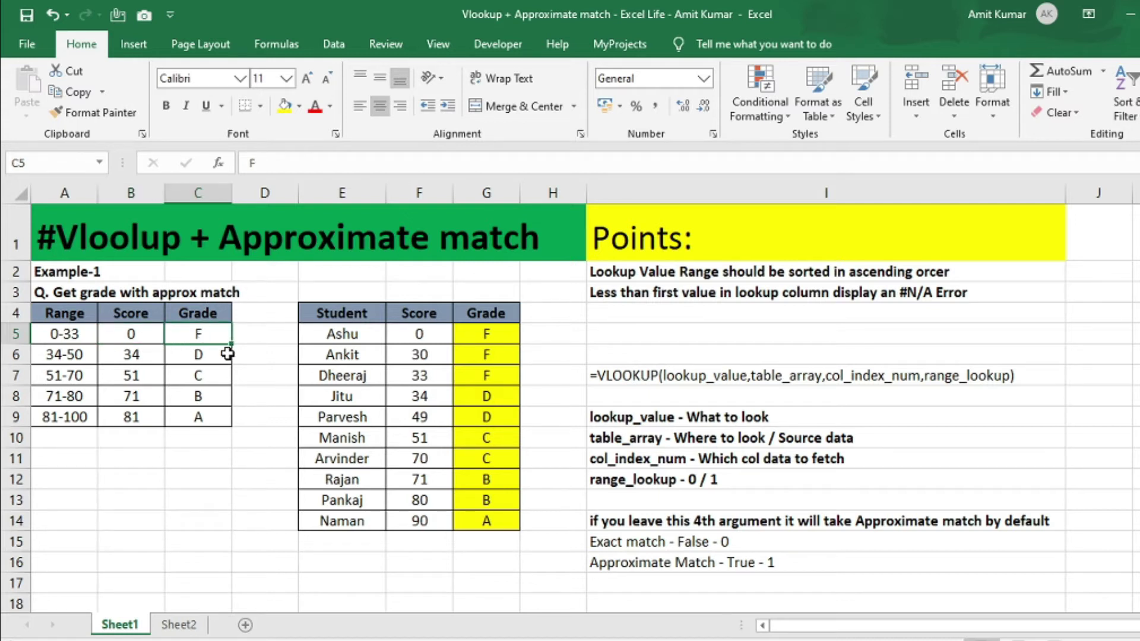
left_click(146, 358)
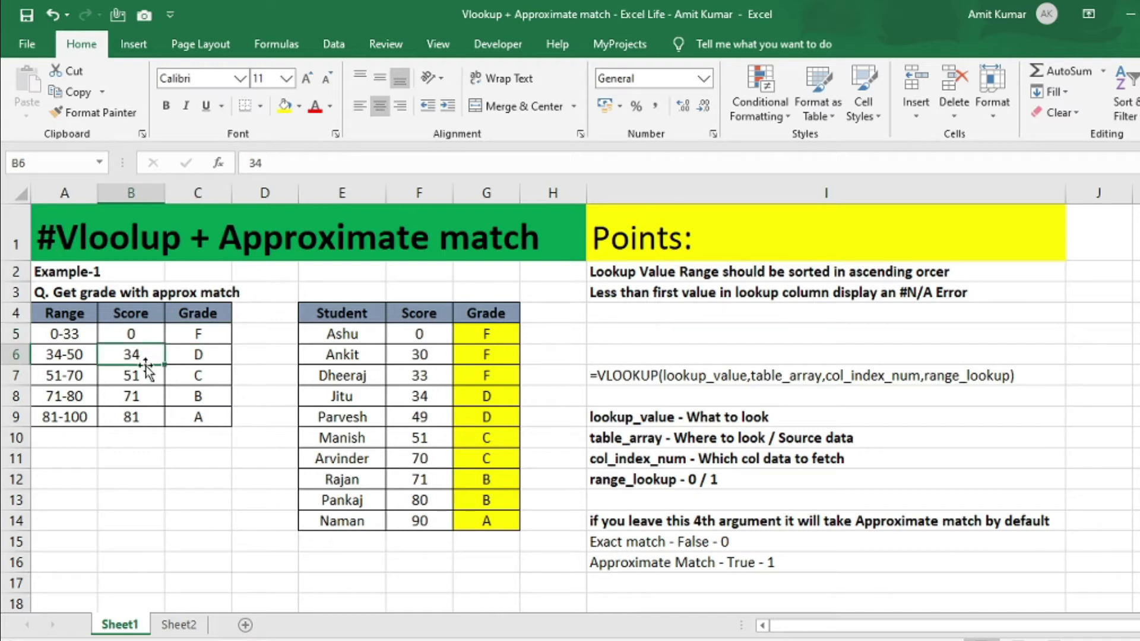
left_click(179, 357)
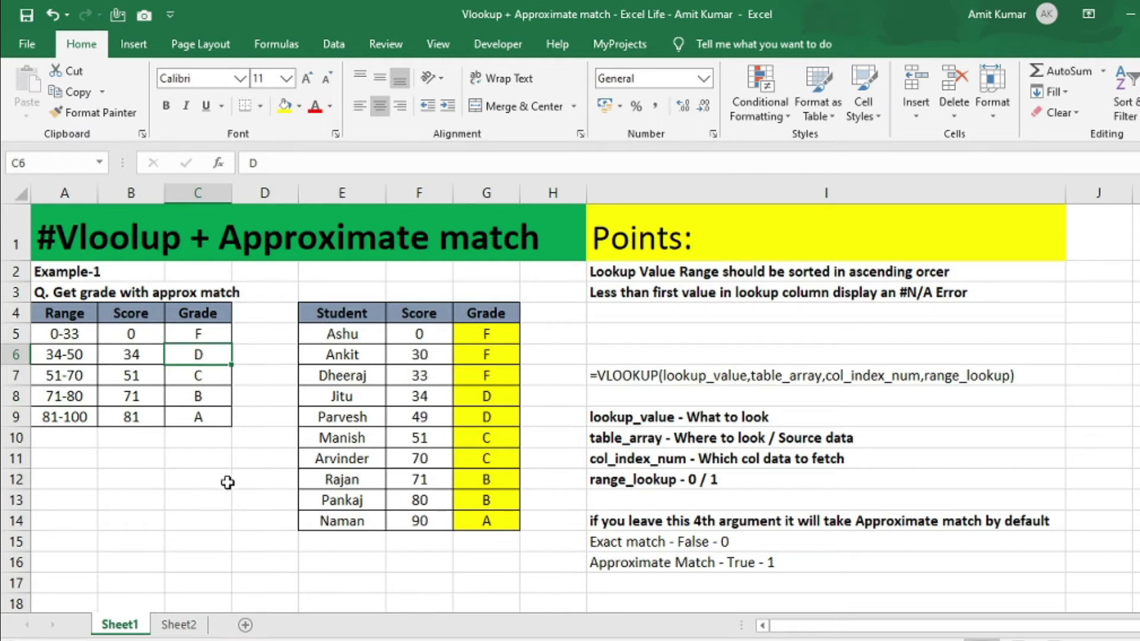
left_click(146, 404)
left_click(148, 417)
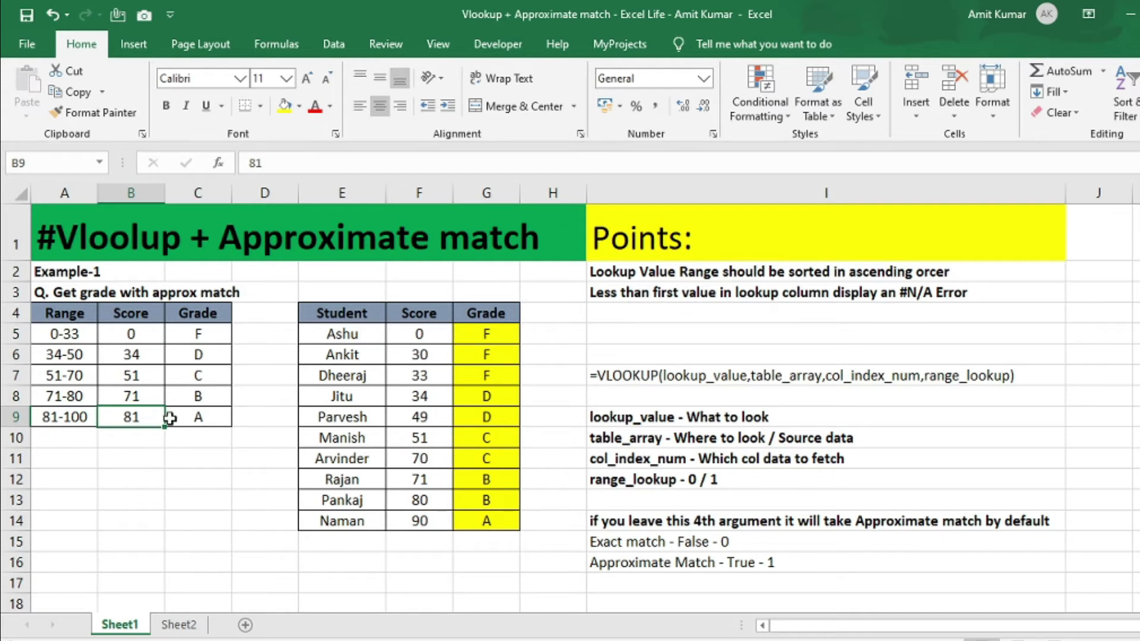
left_click(436, 353)
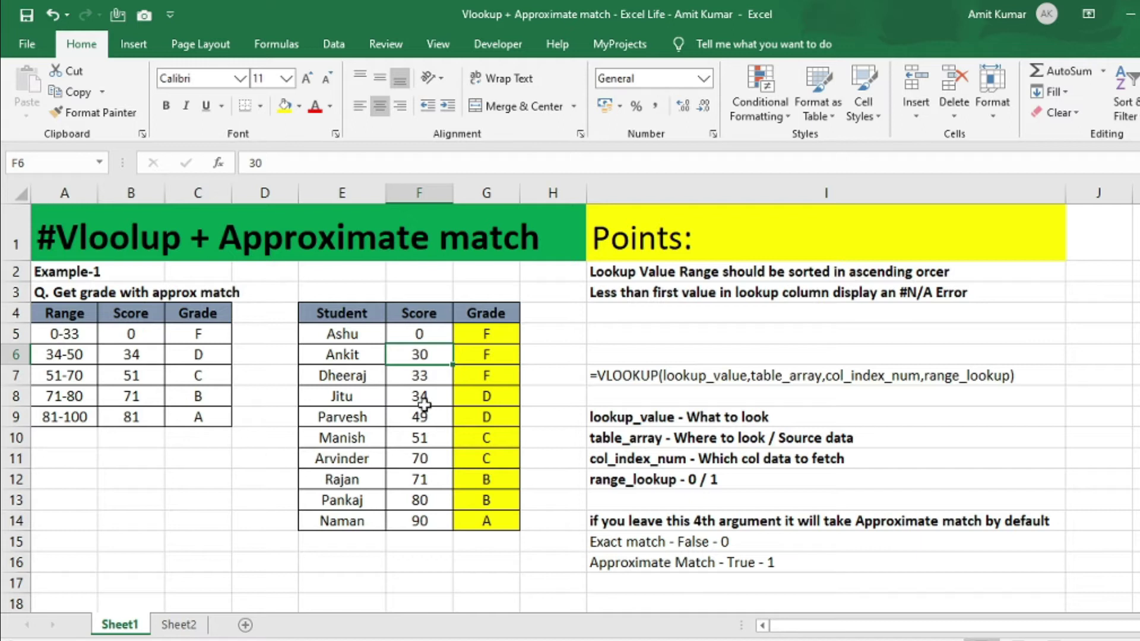
left_click(437, 381)
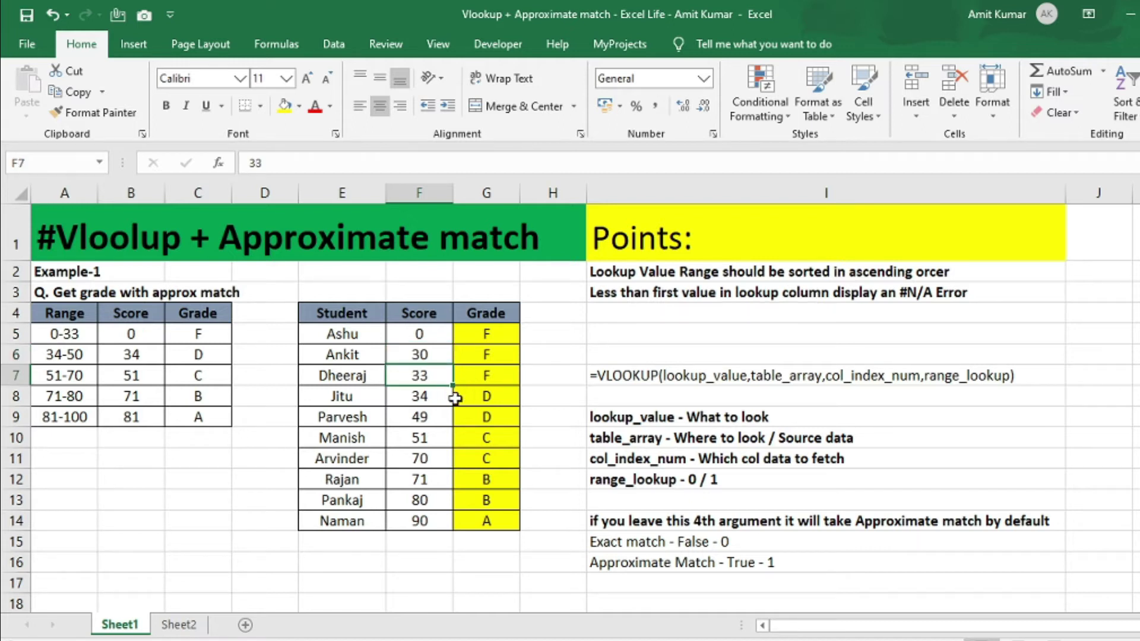
left_click(435, 397)
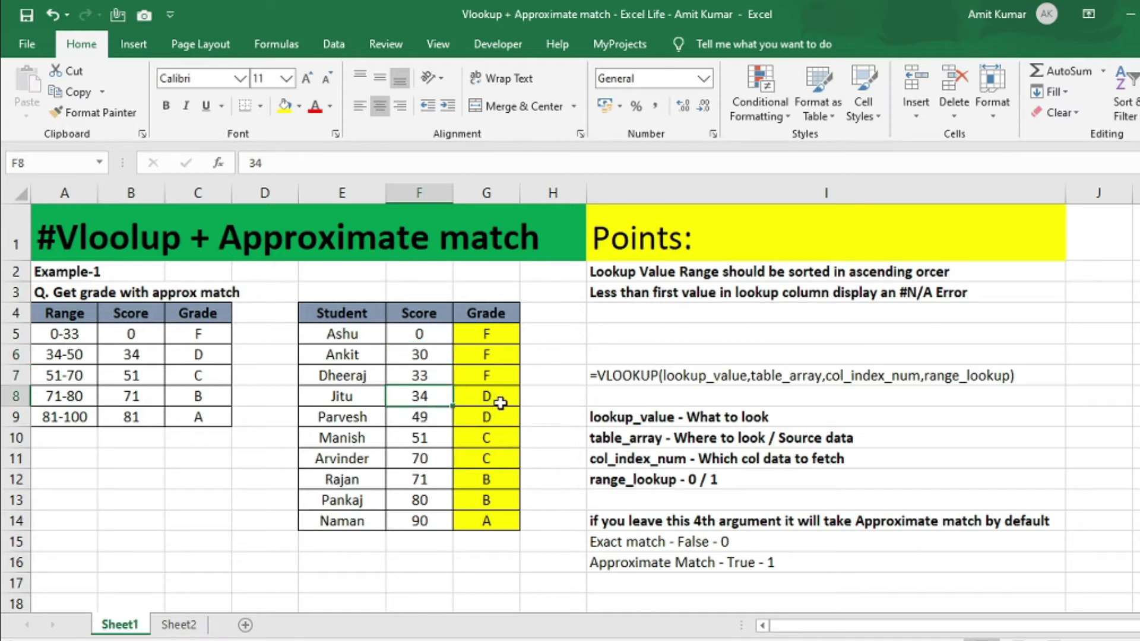
left_click(419, 437)
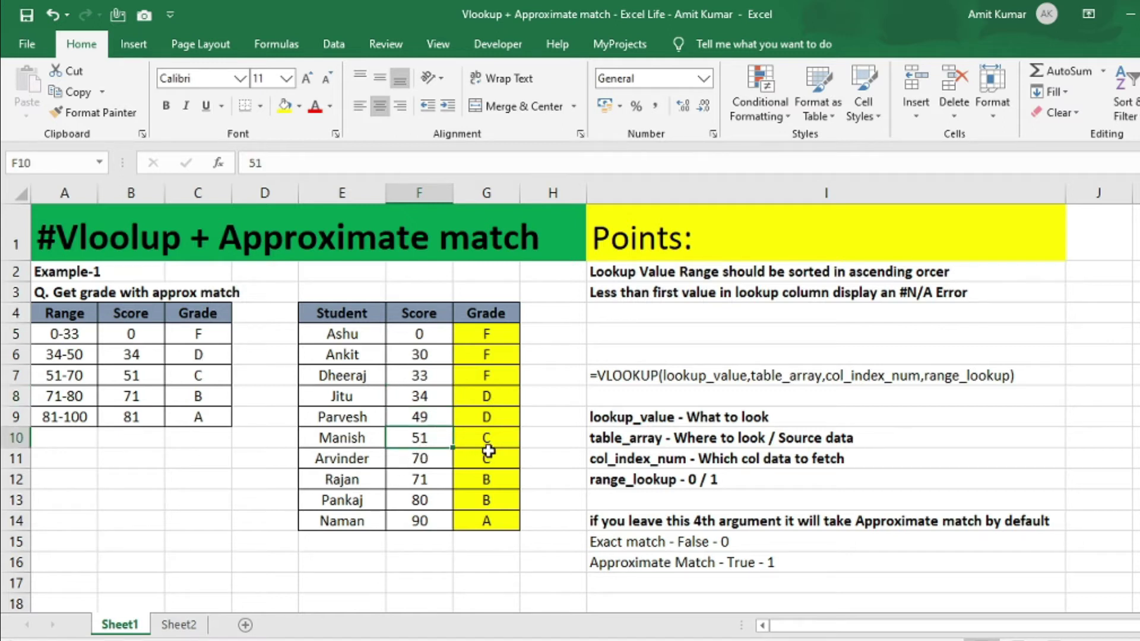
left_click(439, 457)
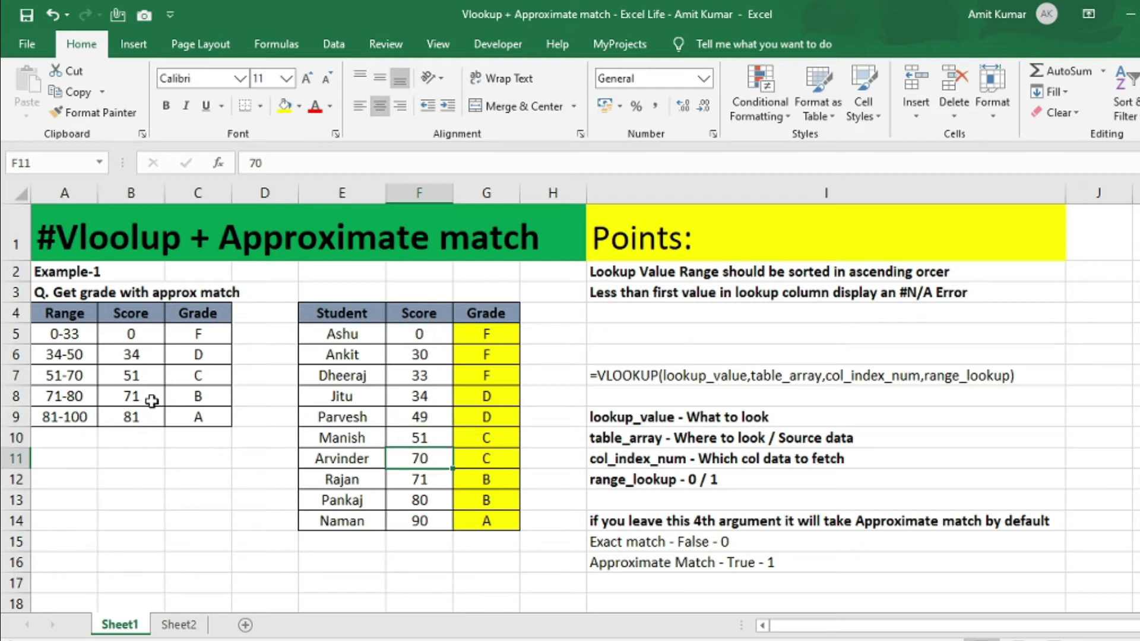
left_click(428, 502)
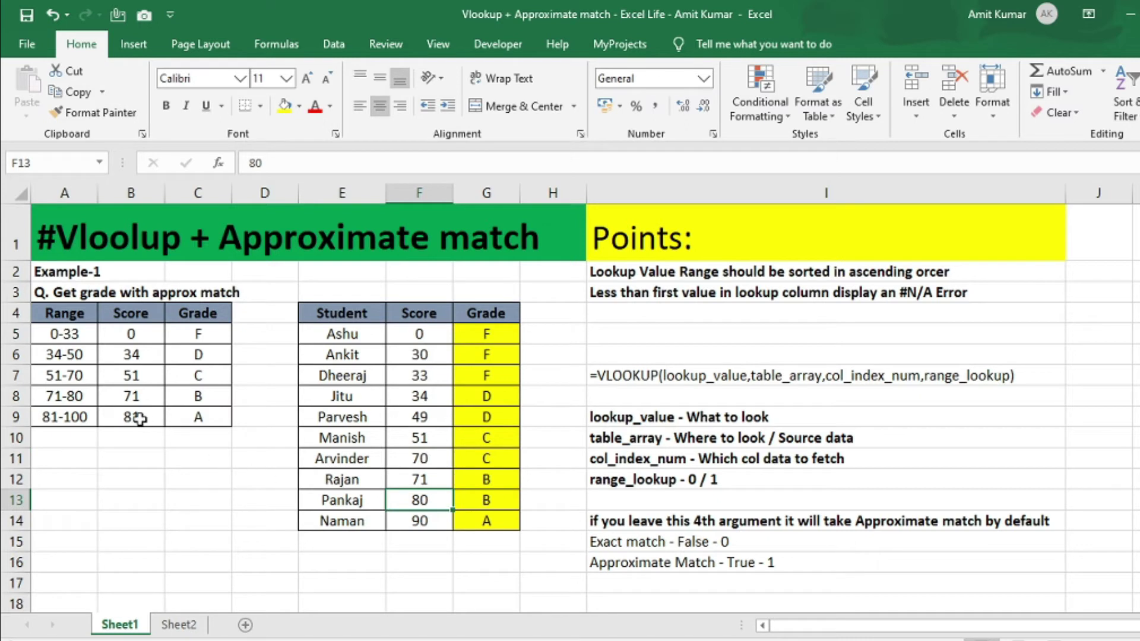
left_click(217, 402)
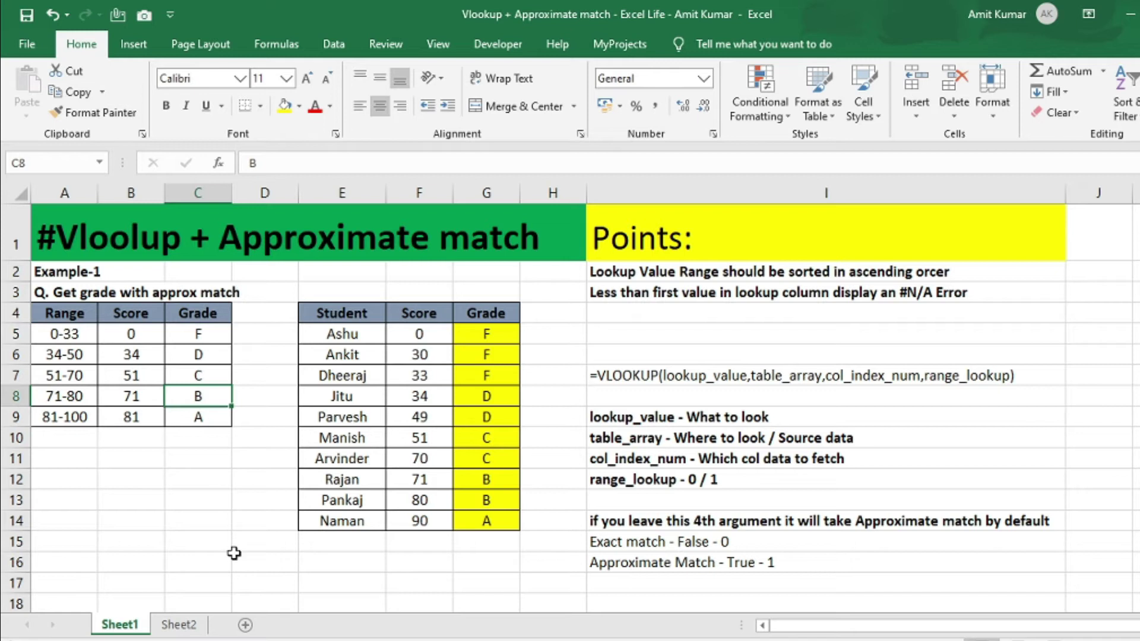
left_click(433, 521)
left_click(467, 522)
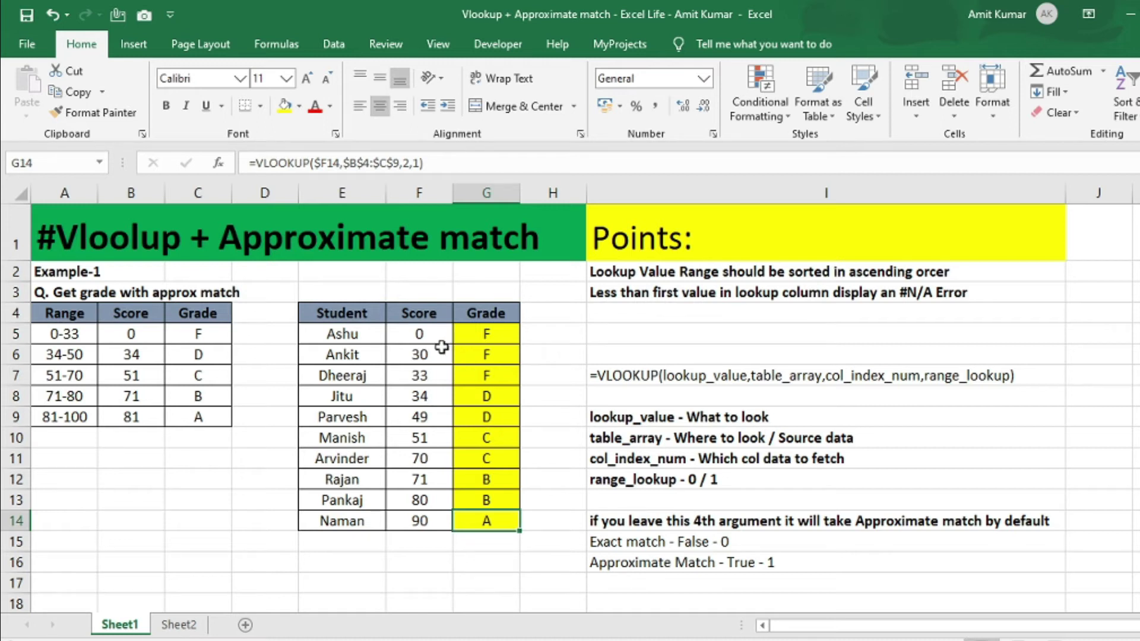
left_click(137, 317)
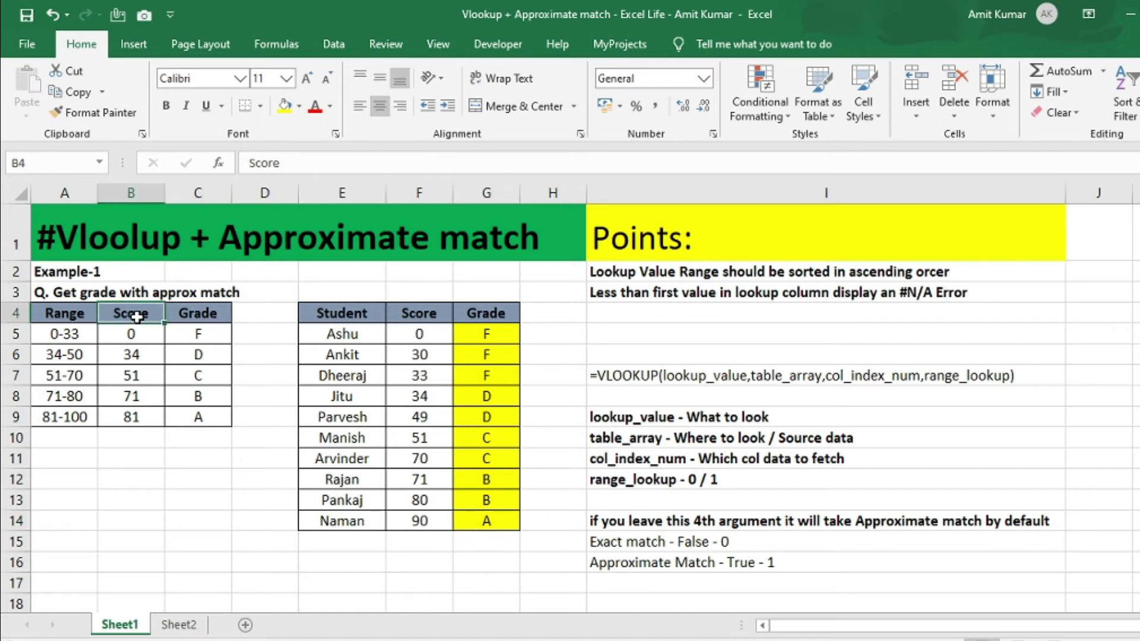
left_click_drag(137, 317, 200, 422)
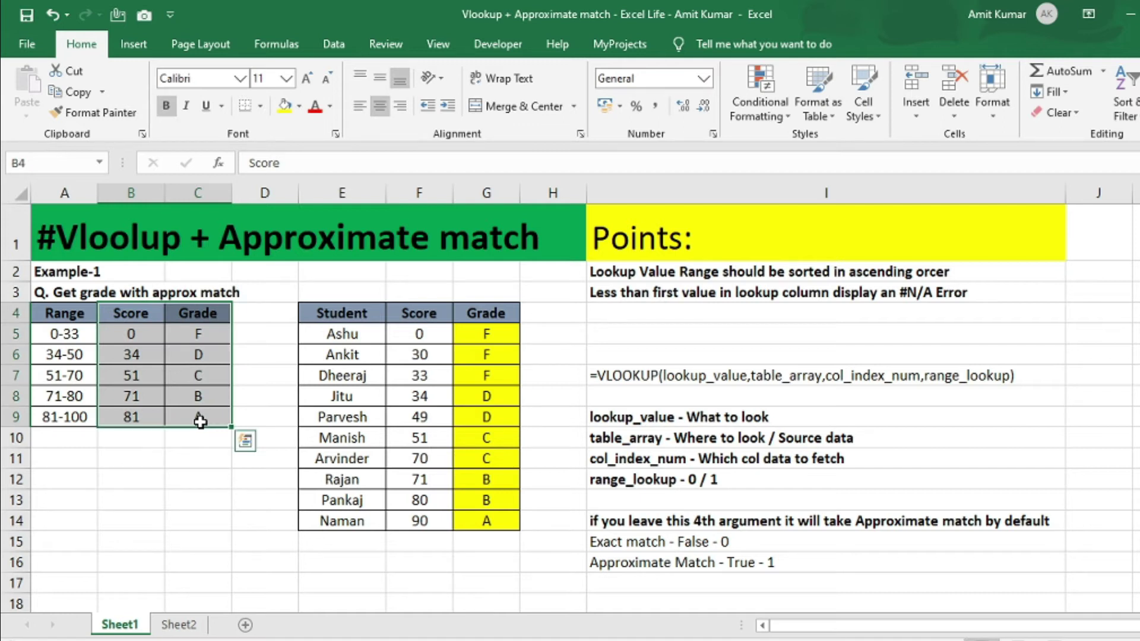
left_click(716, 267)
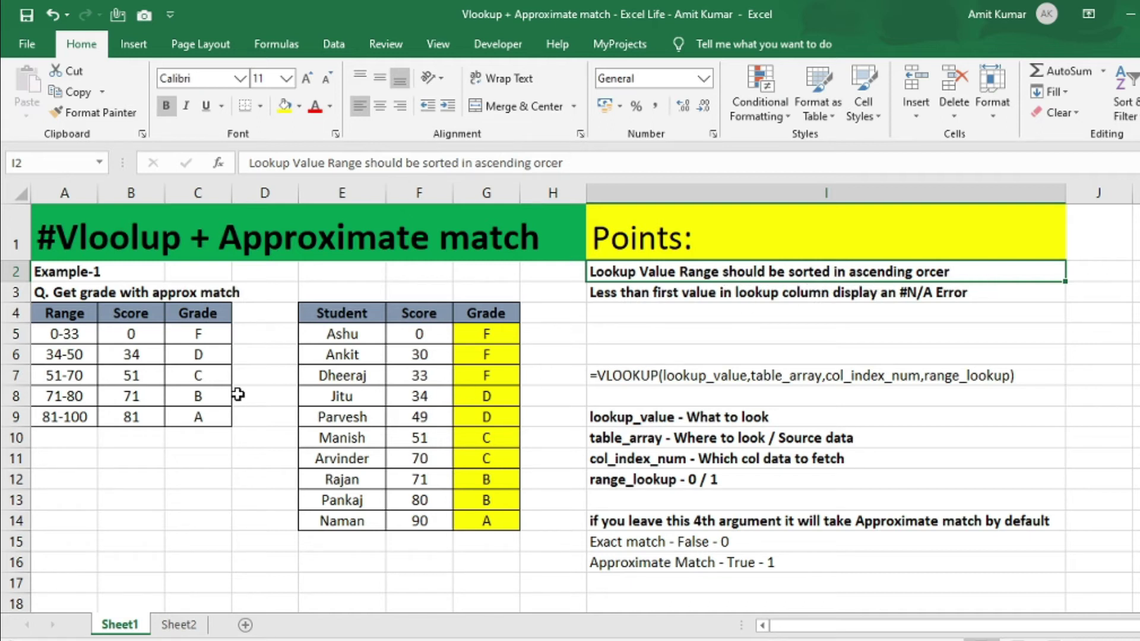
left_click_drag(134, 334, 188, 421)
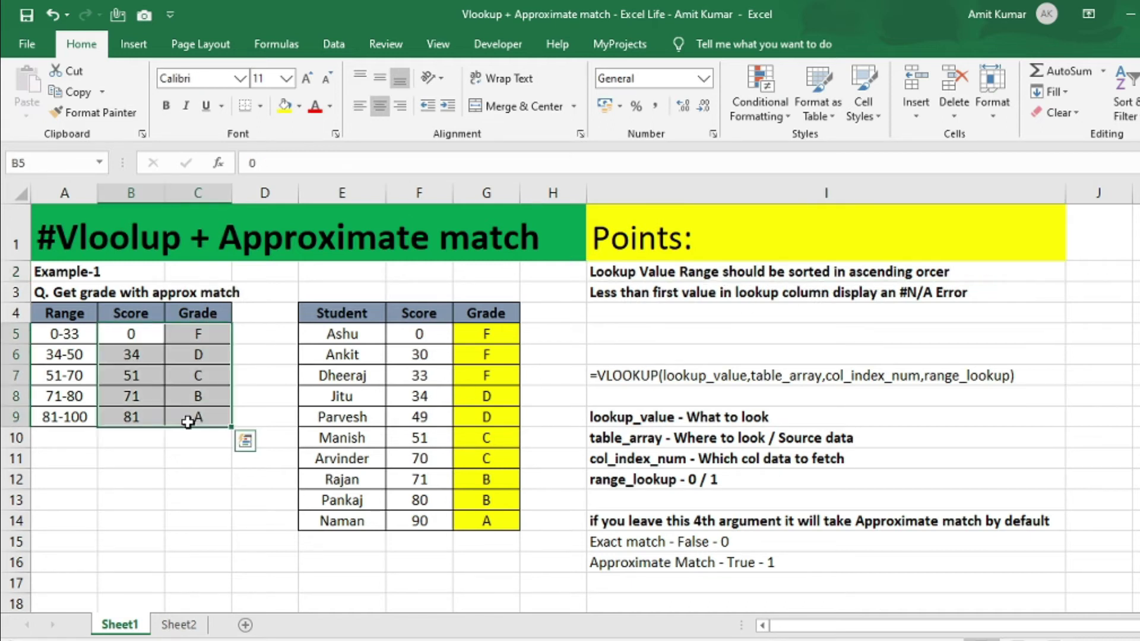
left_click(144, 333)
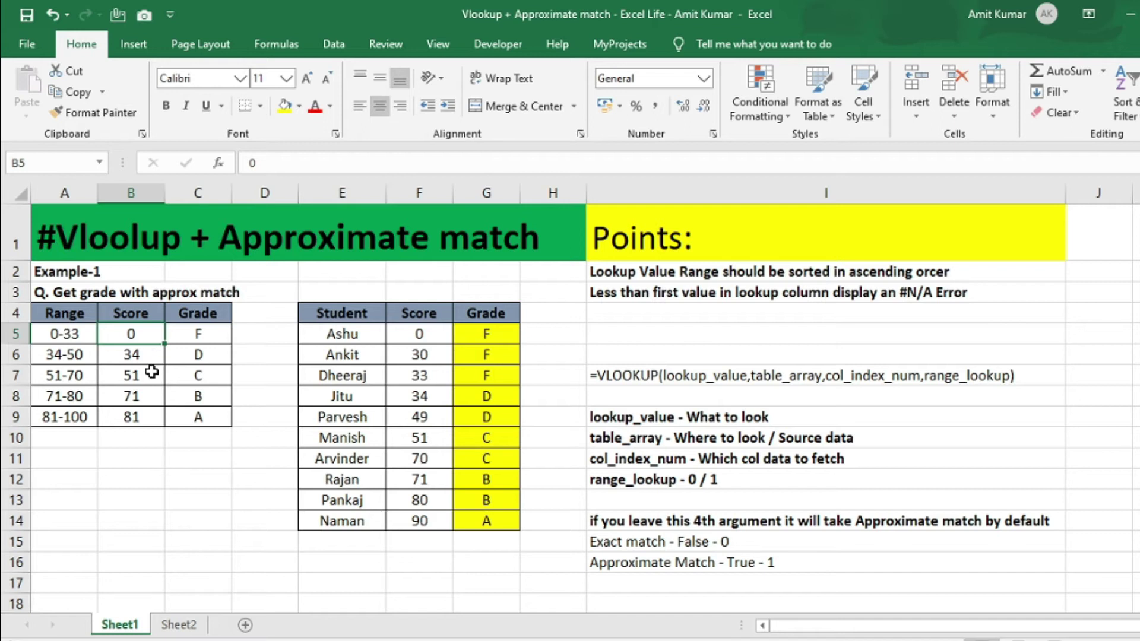
left_click_drag(150, 335, 196, 420)
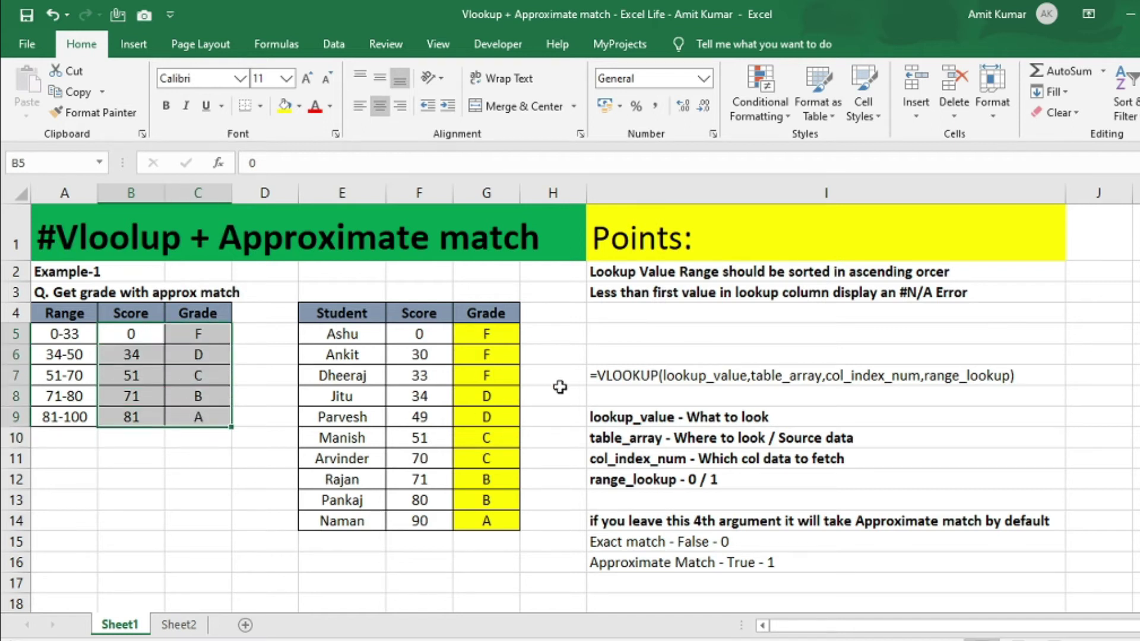
left_click(688, 294)
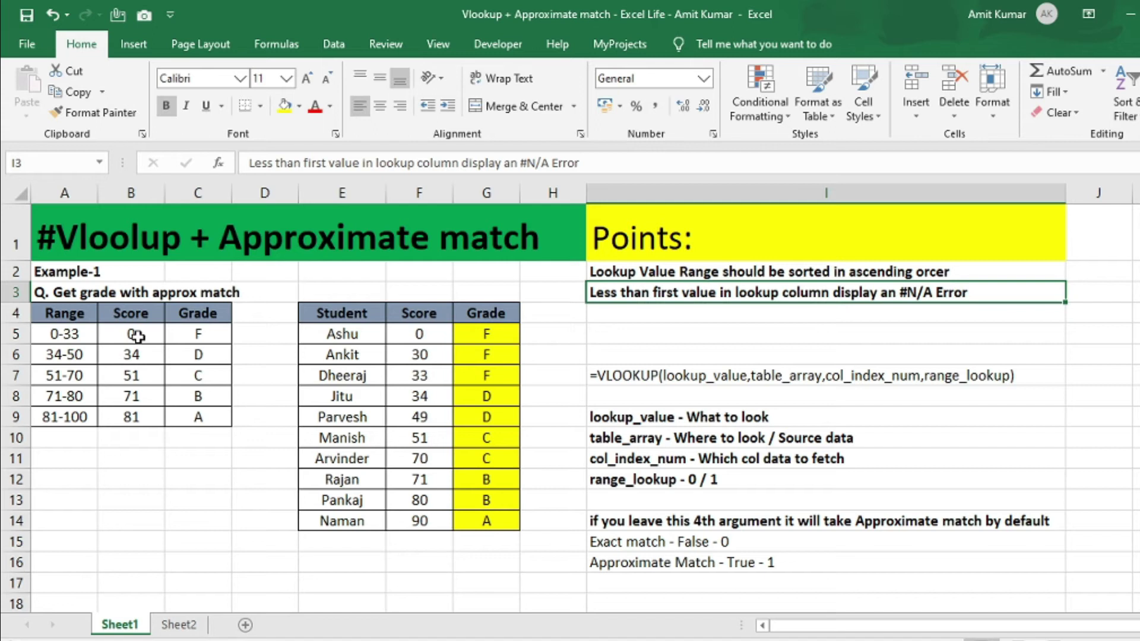
left_click(434, 332)
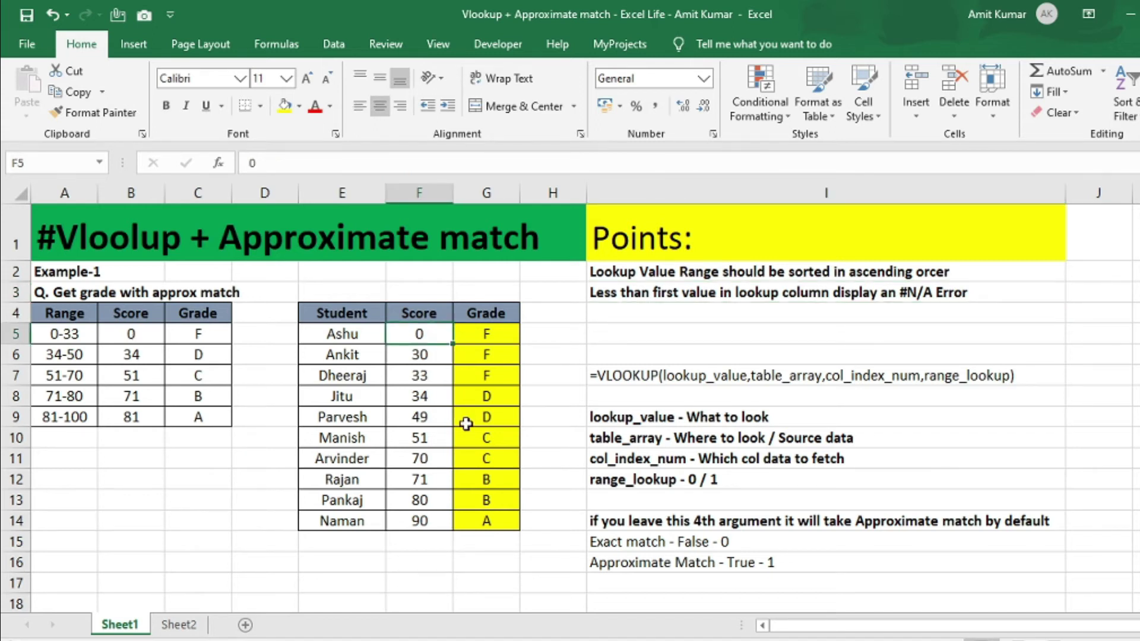
key("F2")
key("Escape")
type("-1")
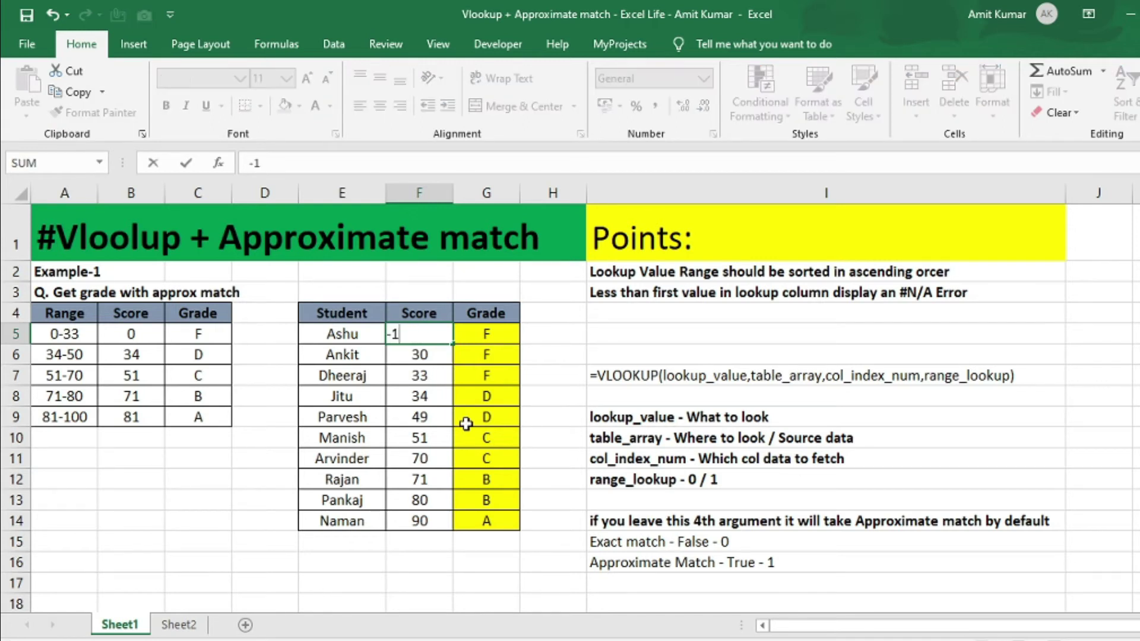
key("Return")
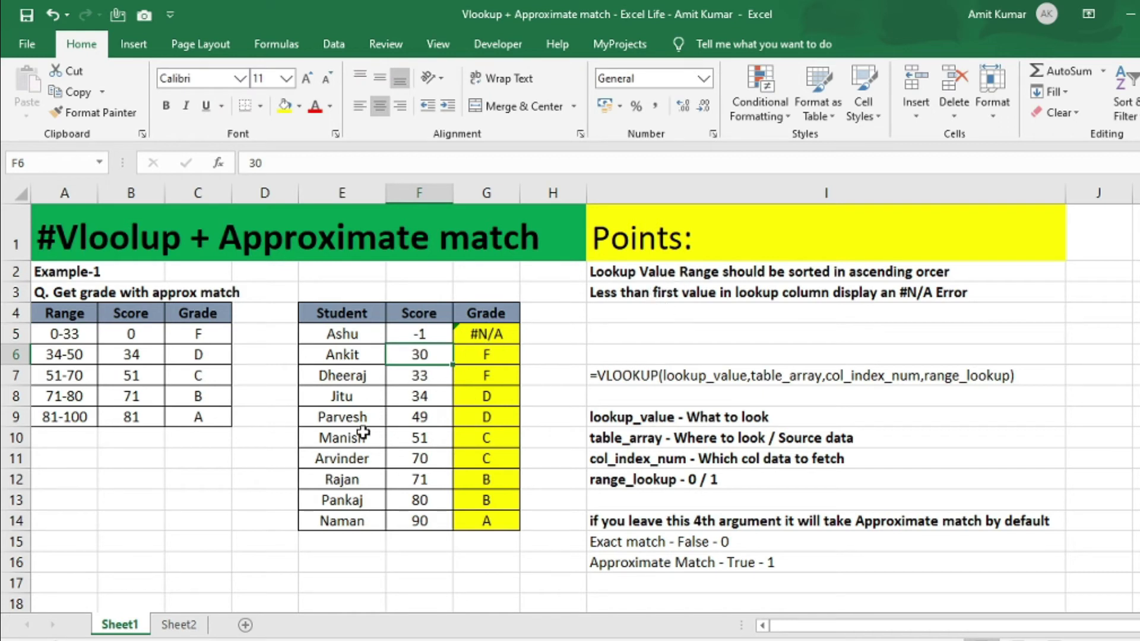
key("Up")
key("Right")
key("ctrl+z")
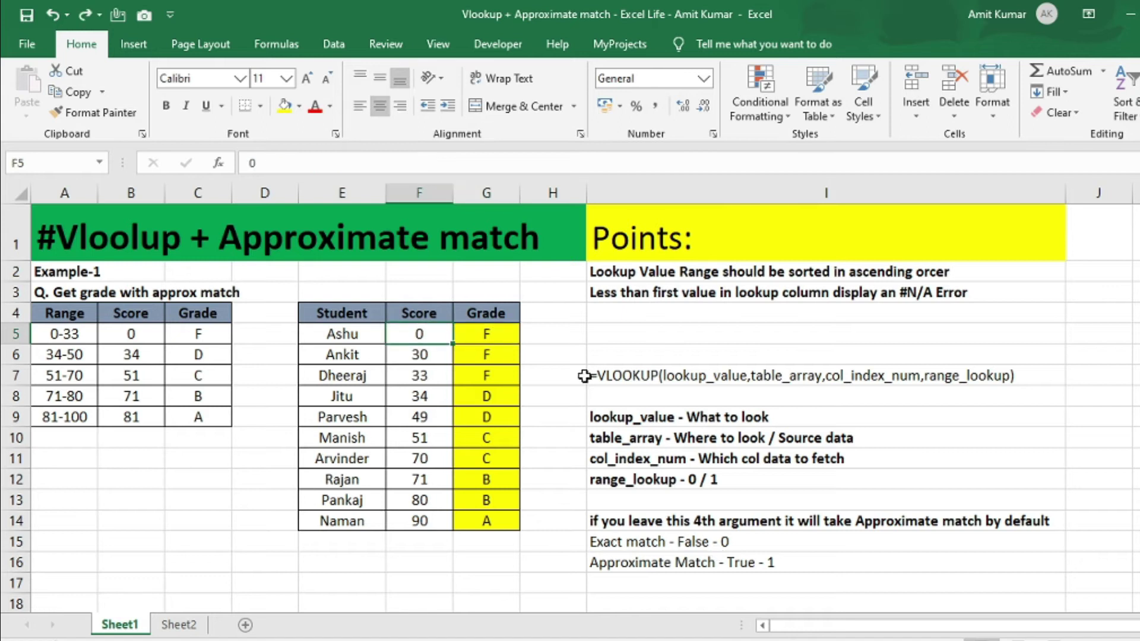
left_click(498, 338)
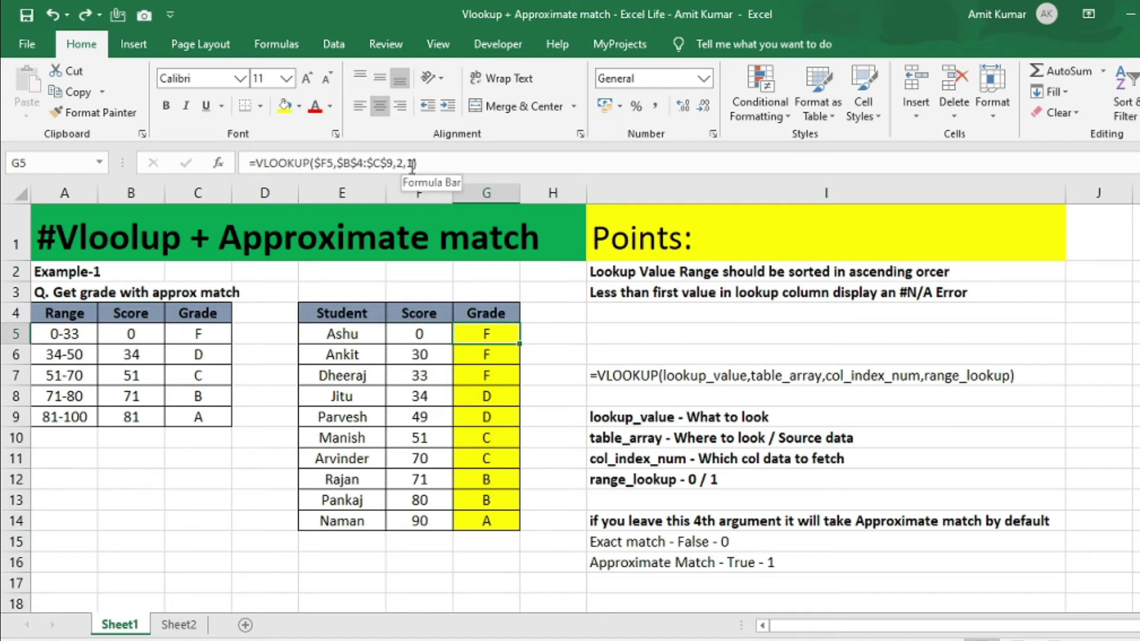
left_click(665, 338)
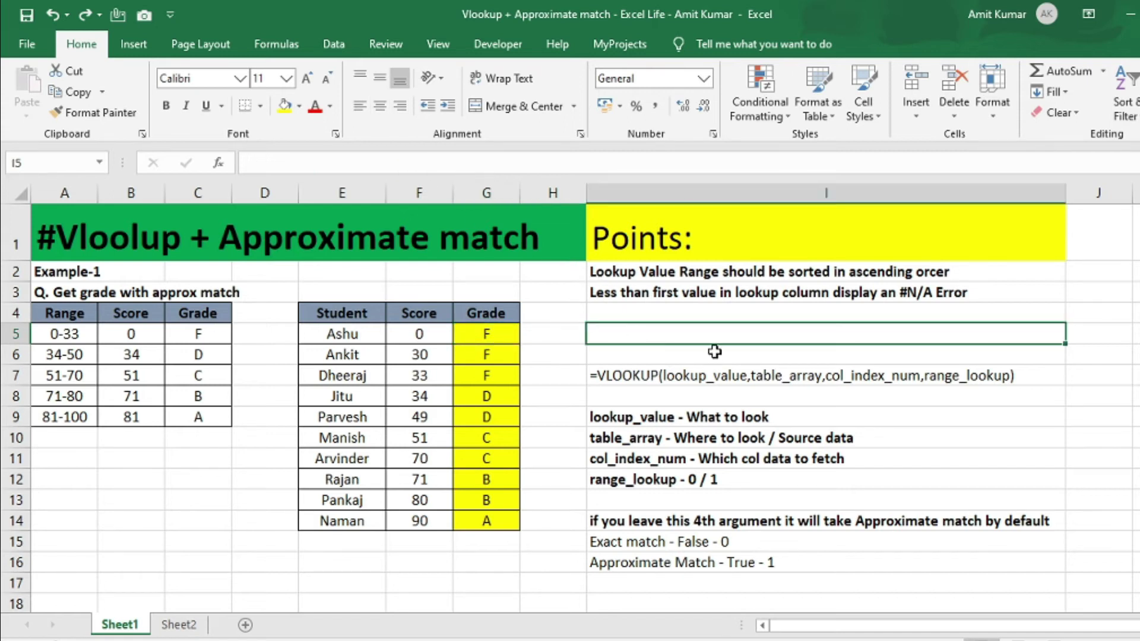
type("=vl")
key("Tab")
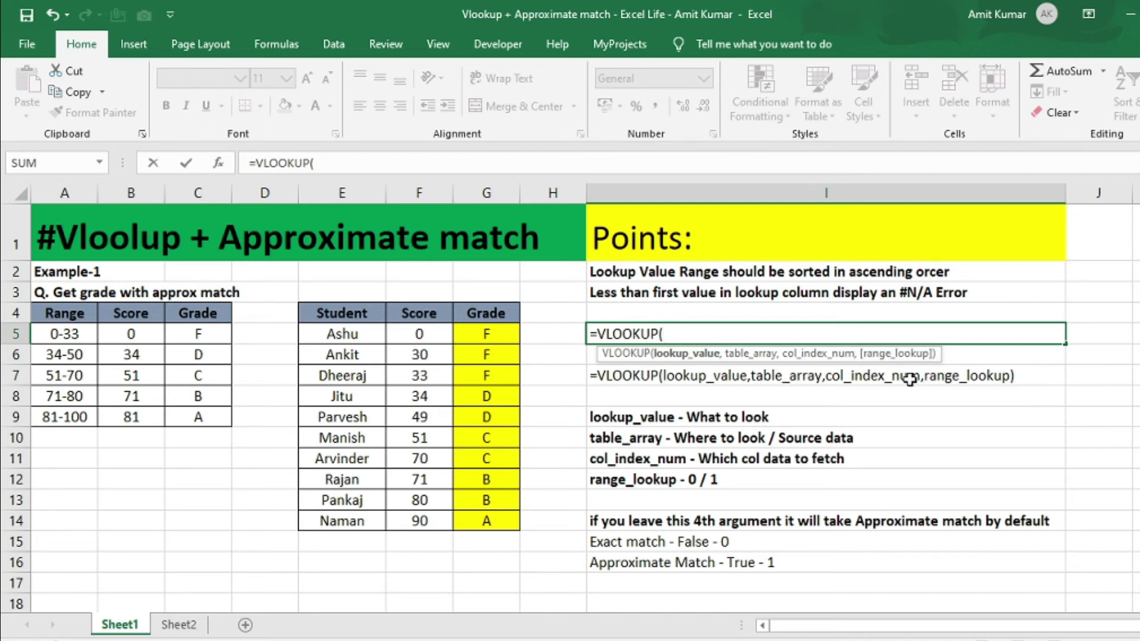
key("Escape")
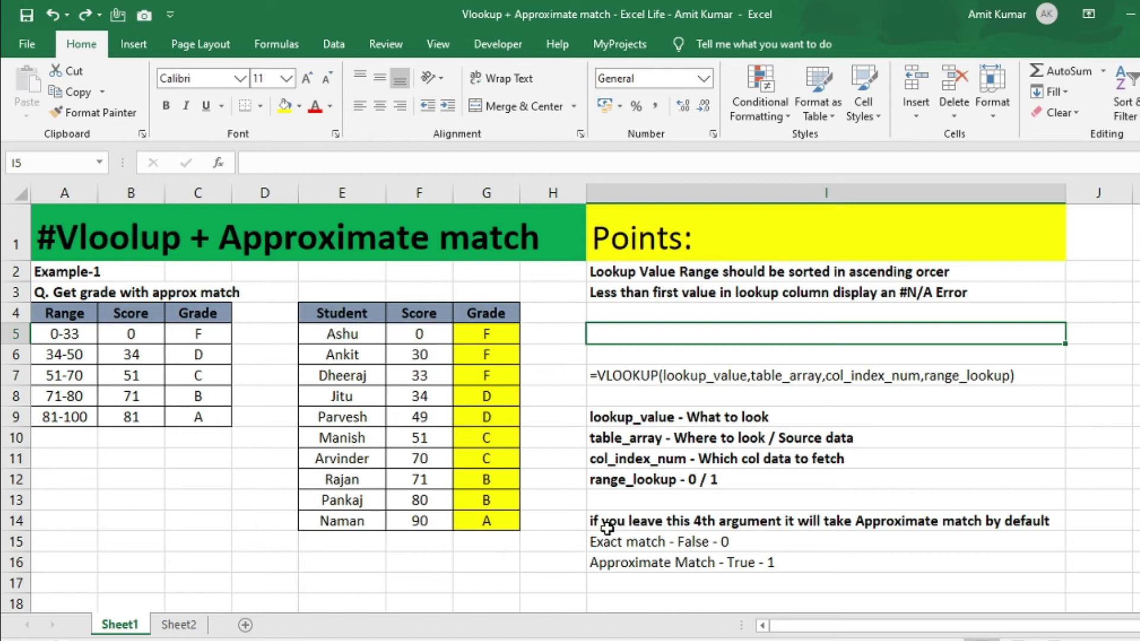
left_click(609, 525)
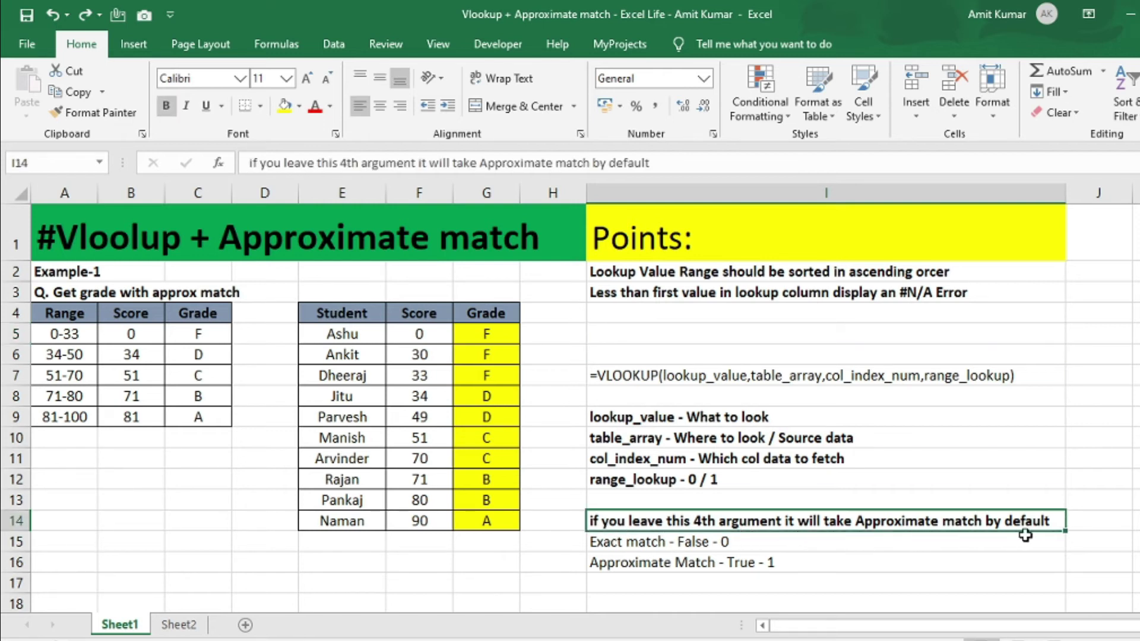
Drop the range_lookup argument from G5, leaving =VLOOKUP($F5,$B$4:$C$9,2).
left_click(499, 334)
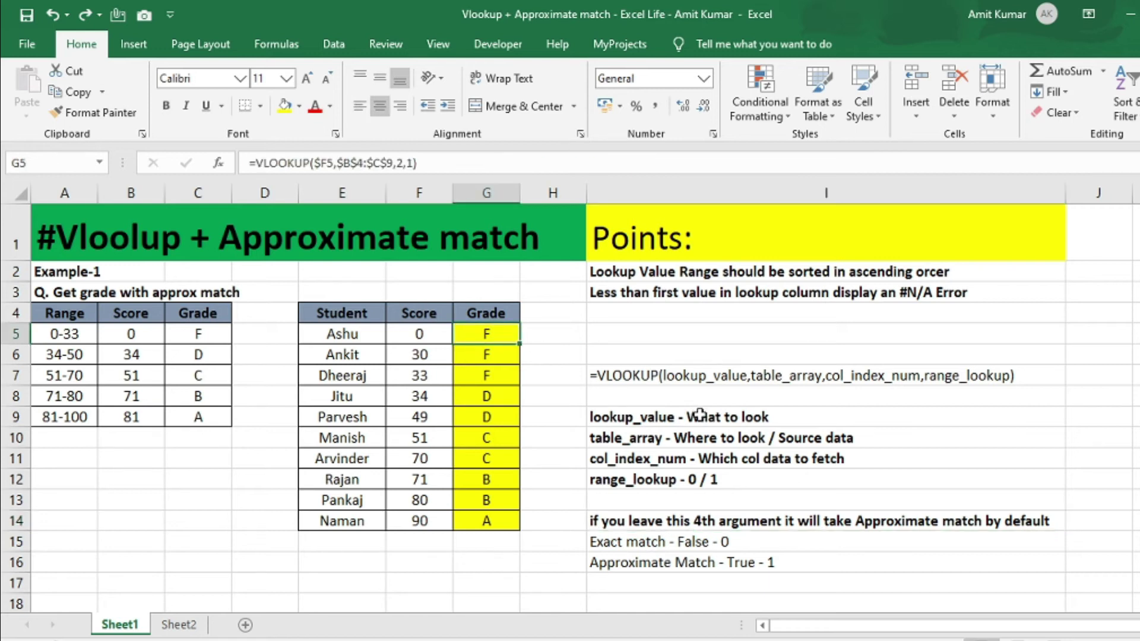
key("F2")
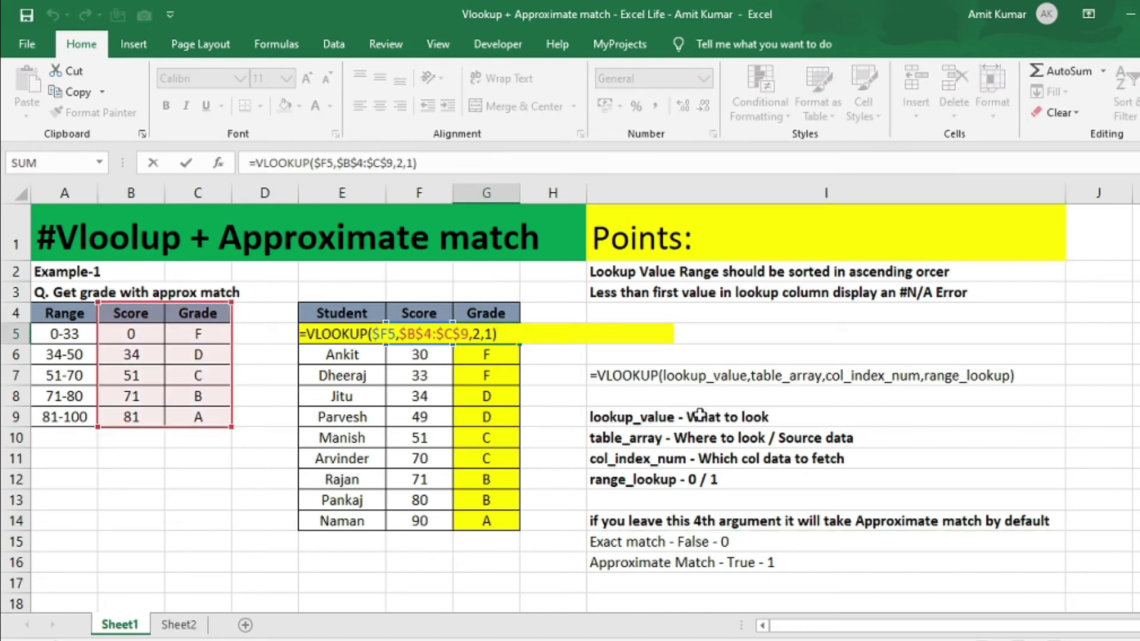
key("Left")
key("BackSpace")
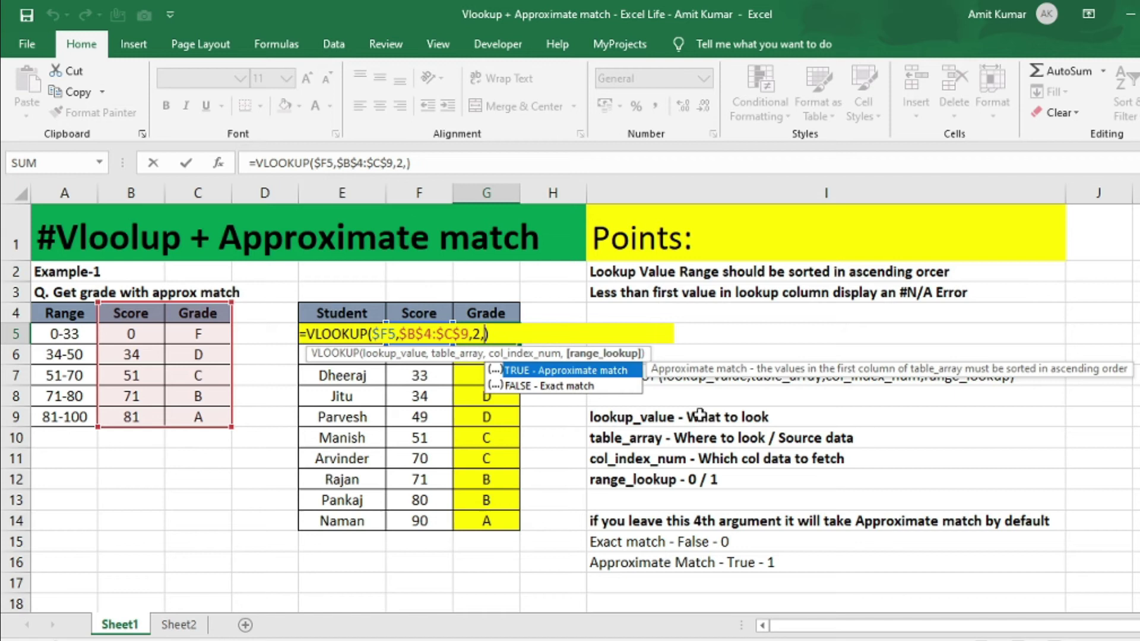
key("BackSpace")
key("Return")
Paste the shortened grade formula down G5:G14, then move to Sheet2.
key("Up")
key("ctrl+c")
key("ctrl+shift+Down")
key("ctrl+v")
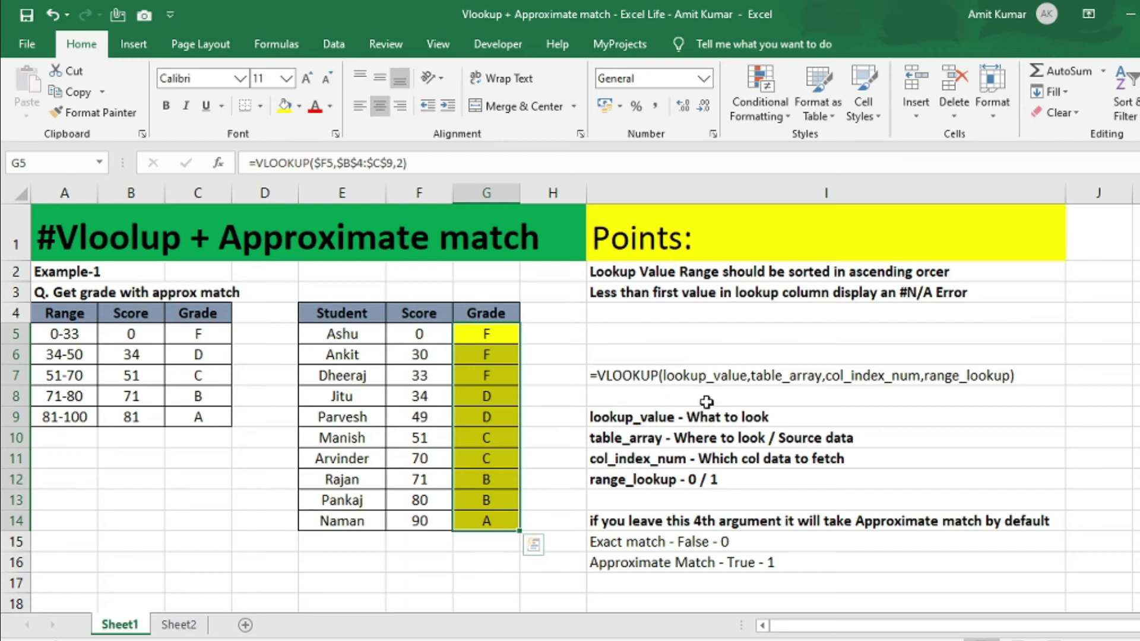
left_click(710, 521)
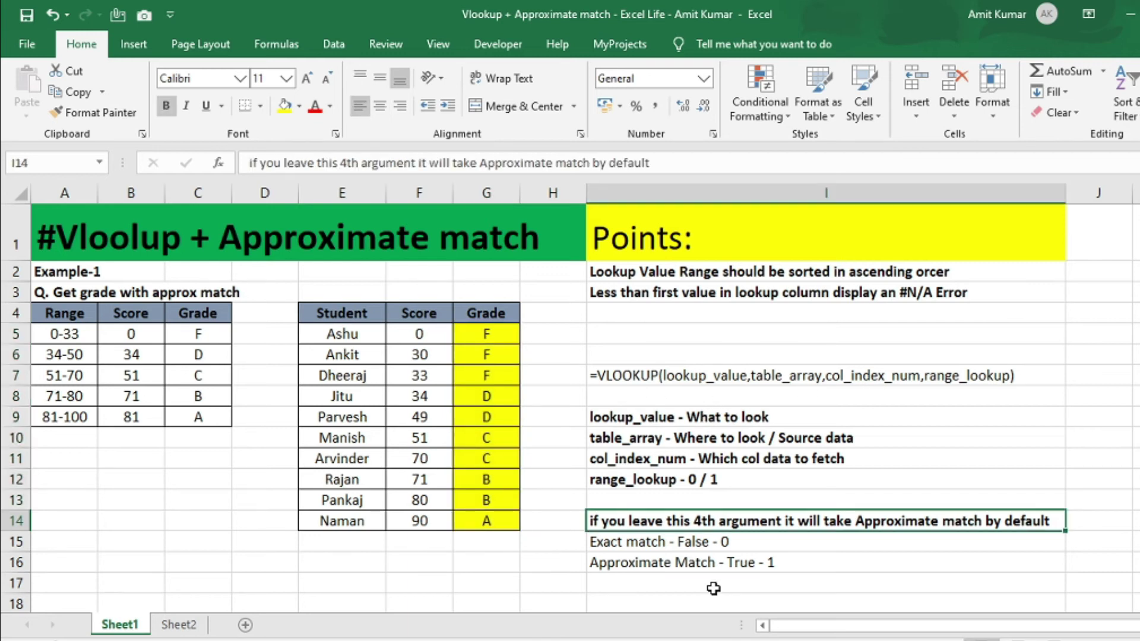
key("ctrl+Page_Down")
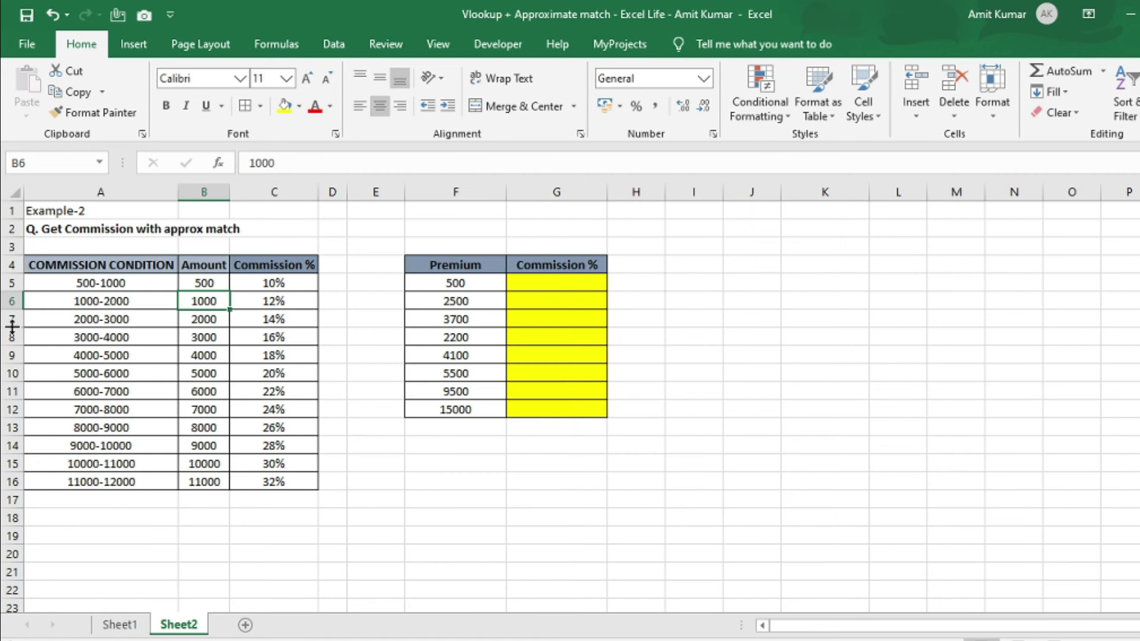
left_click(95, 289)
left_click(298, 283)
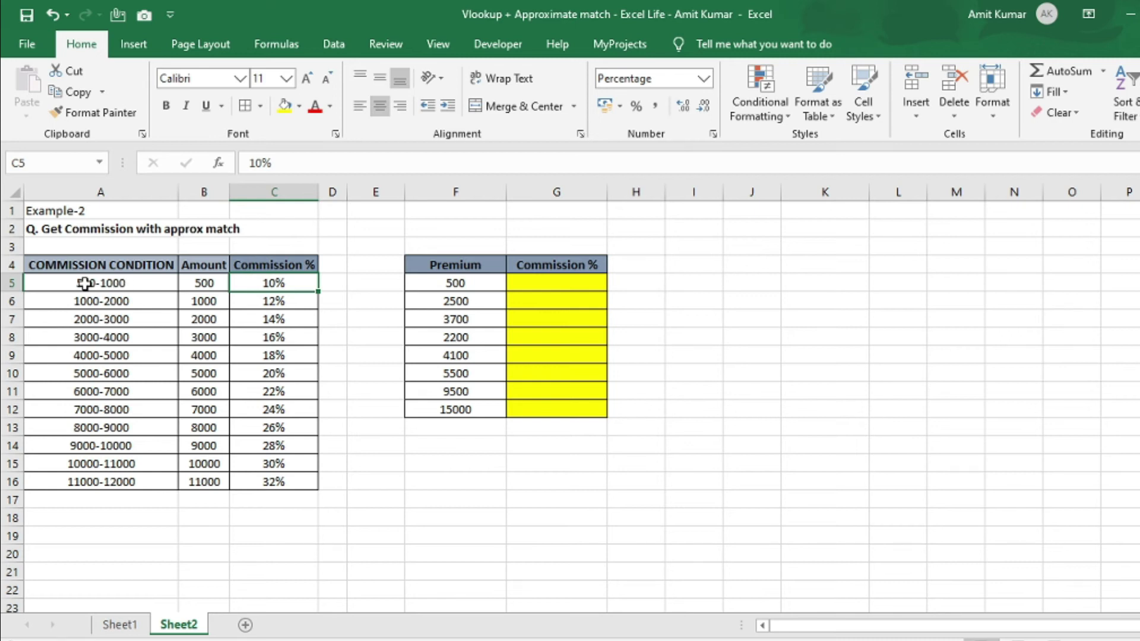
left_click_drag(190, 284, 211, 446)
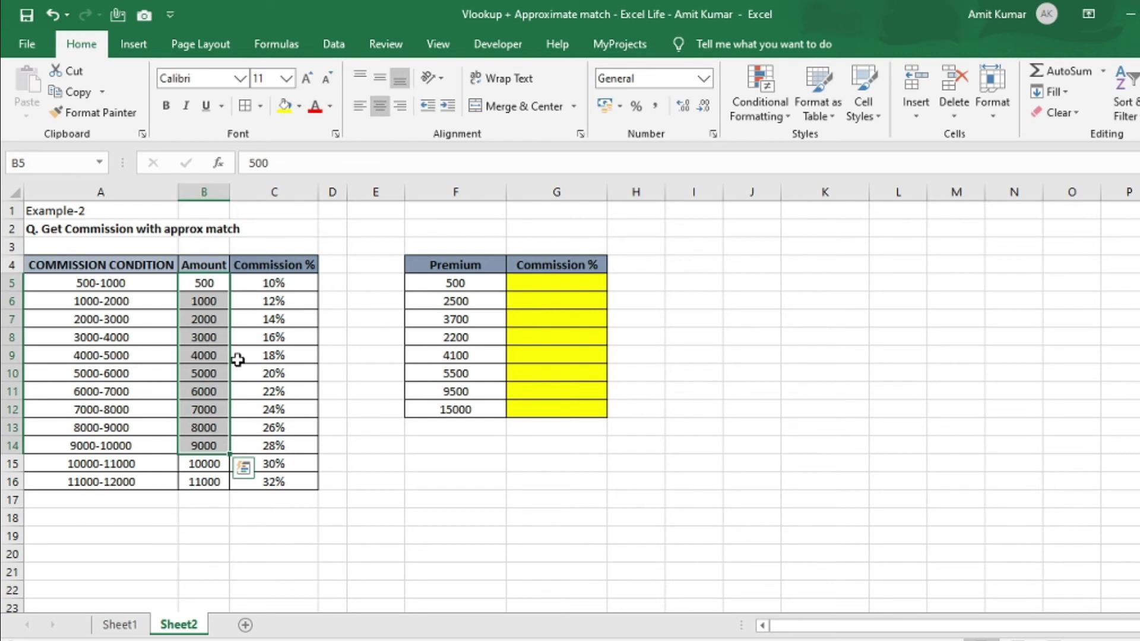
left_click(277, 283)
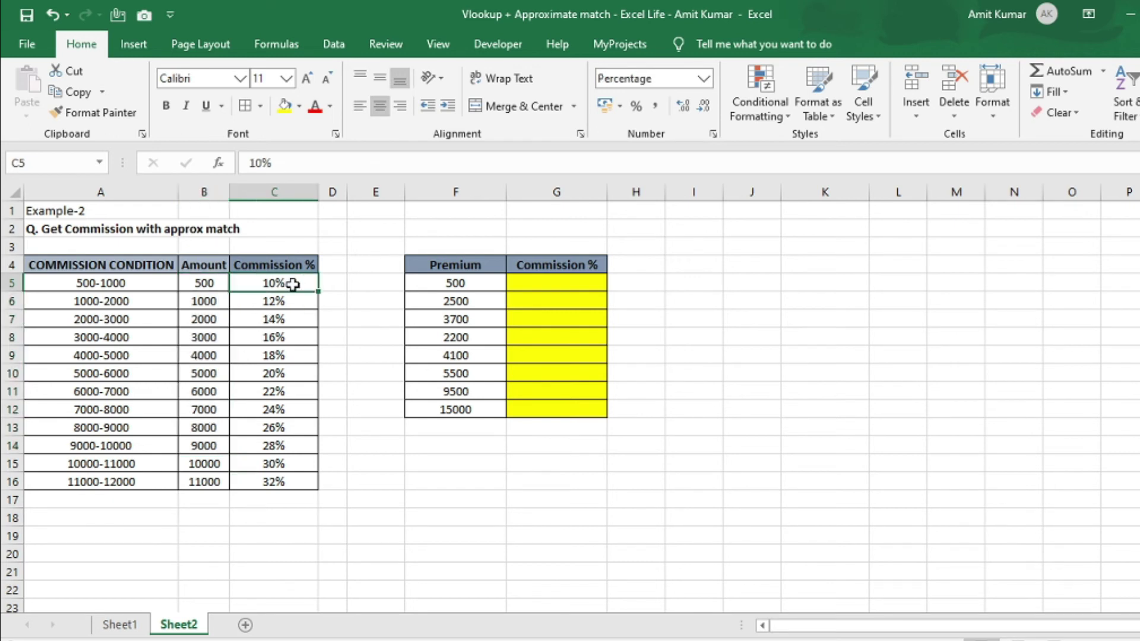
left_click(531, 285)
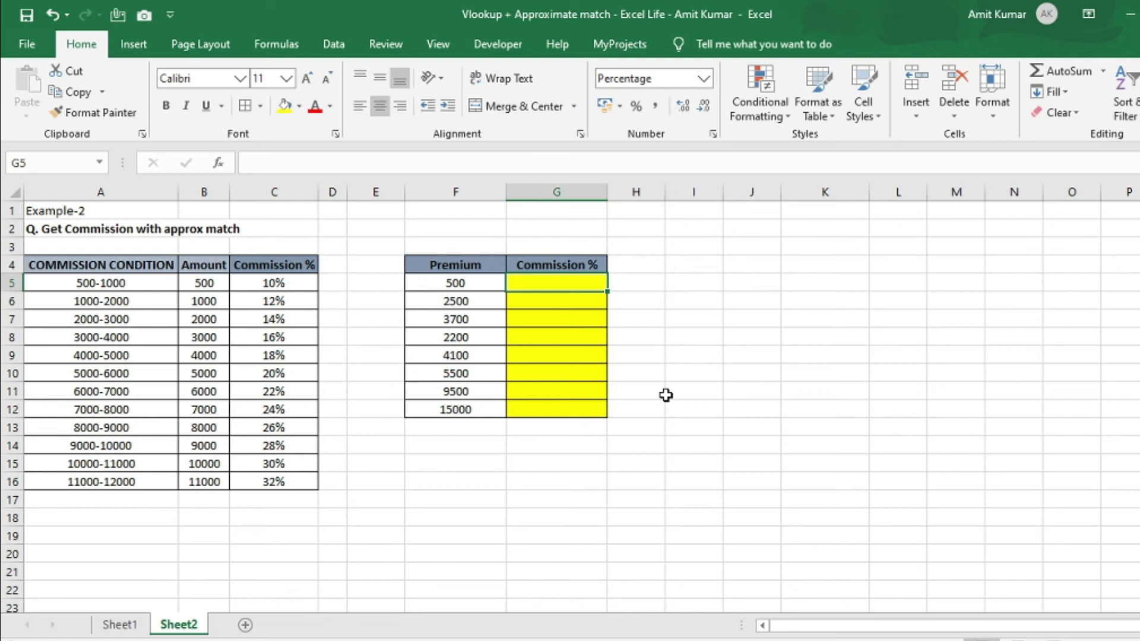
Enter =VLOOKUP($F5,$B$4:$C$16,2) in G5 to look up the premium's commission rate.
type("=vl")
key("Tab")
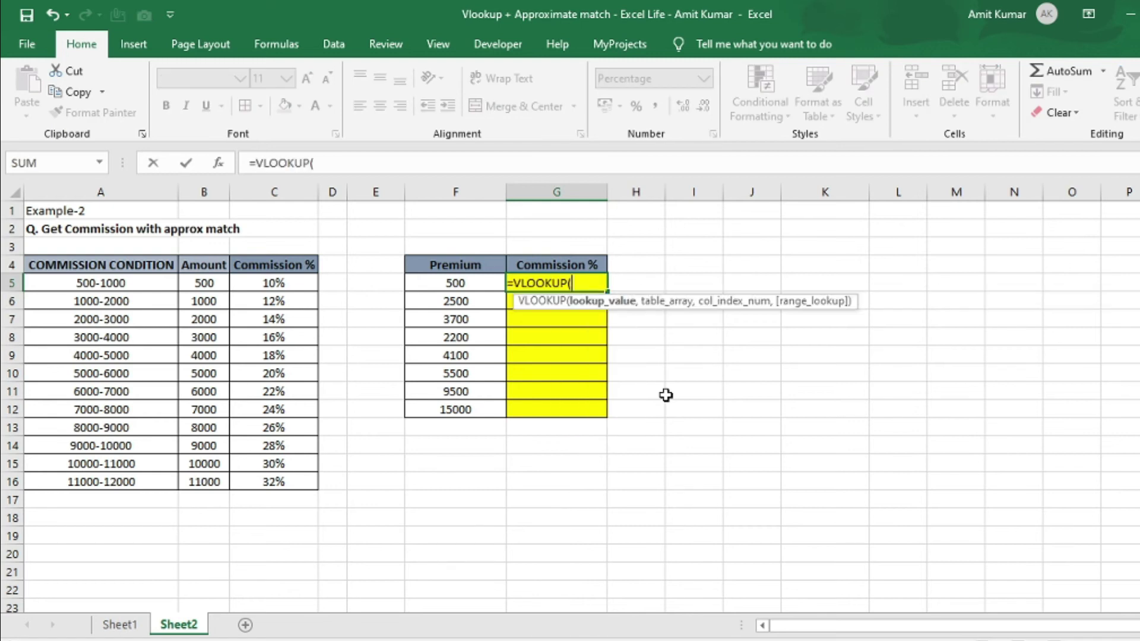
key("Left")
key("F4")
key("F4")
key("F4")
type(",")
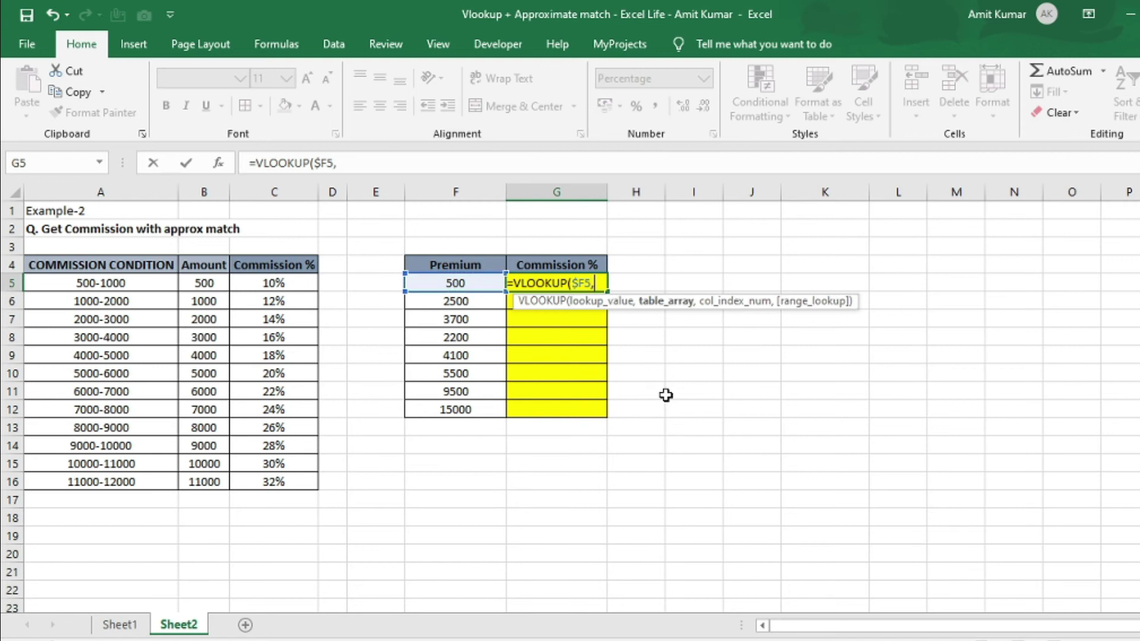
left_click_drag(196, 270, 271, 472)
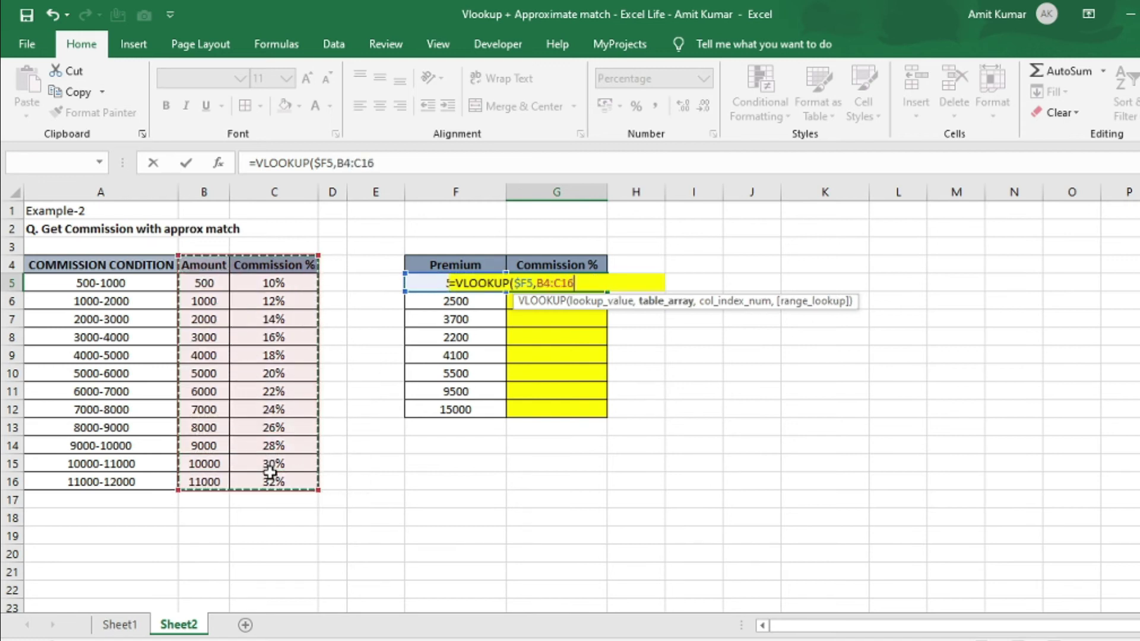
key("F4")
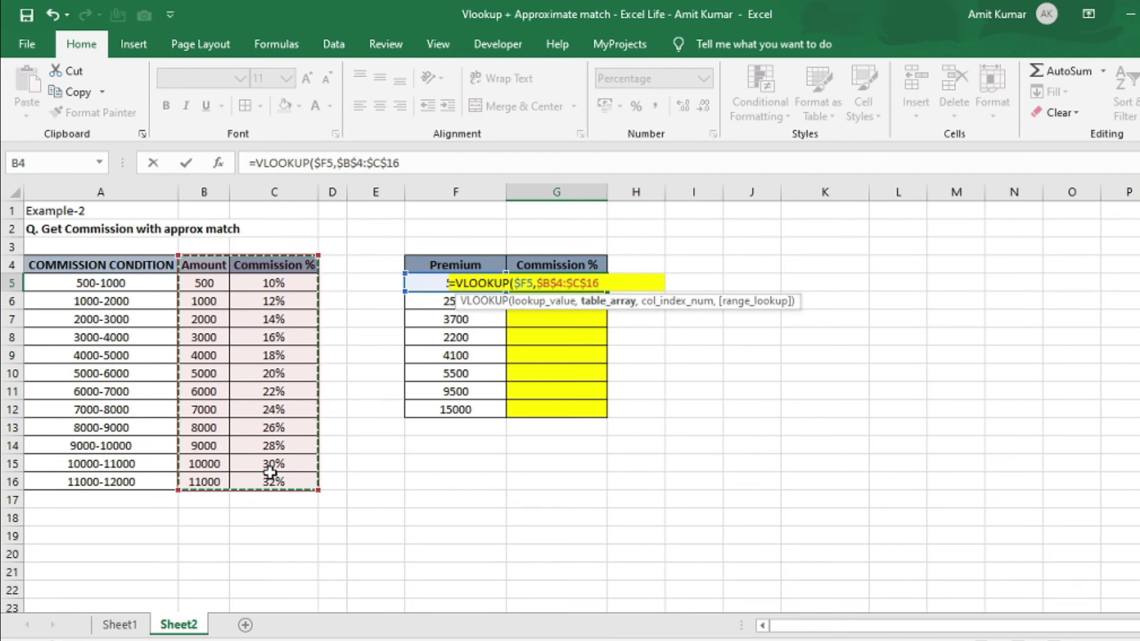
type(",2")
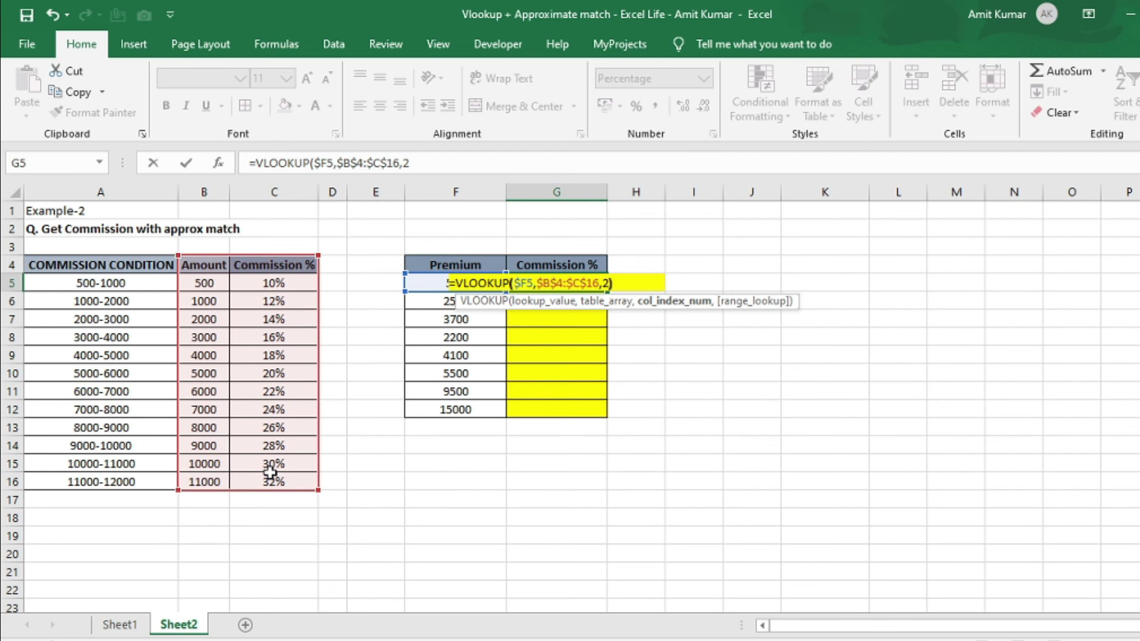
type(")")
key("Return")
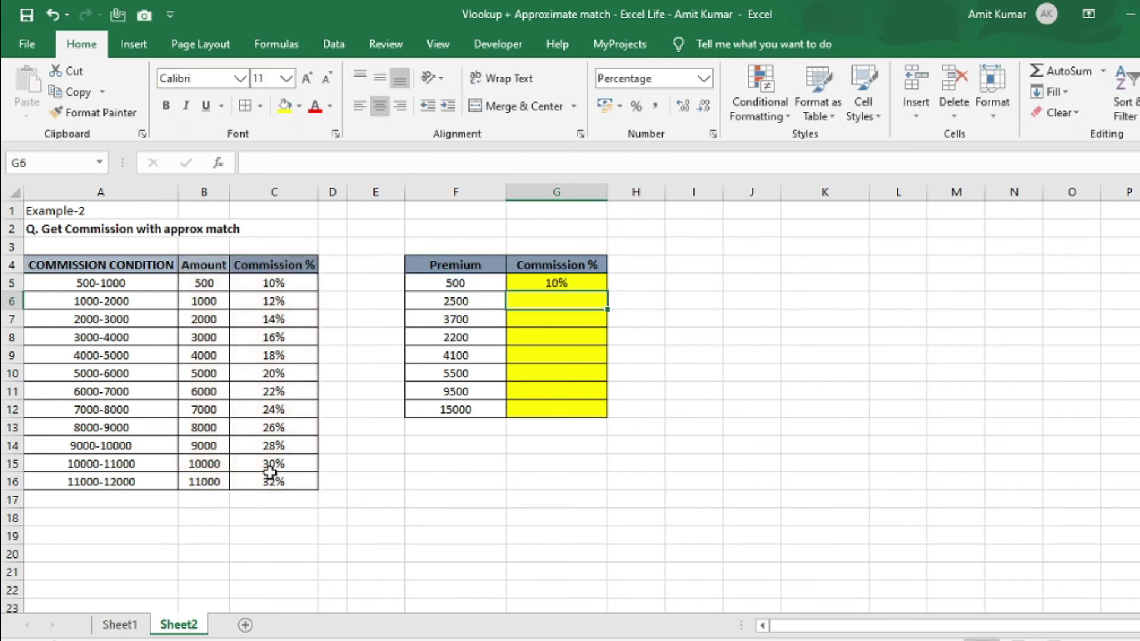
Fill the commission formula down G5:G12 for all eight premiums.
key("Left")
key("ctrl+Down")
key("Right")
key("ctrl+shift+Up")
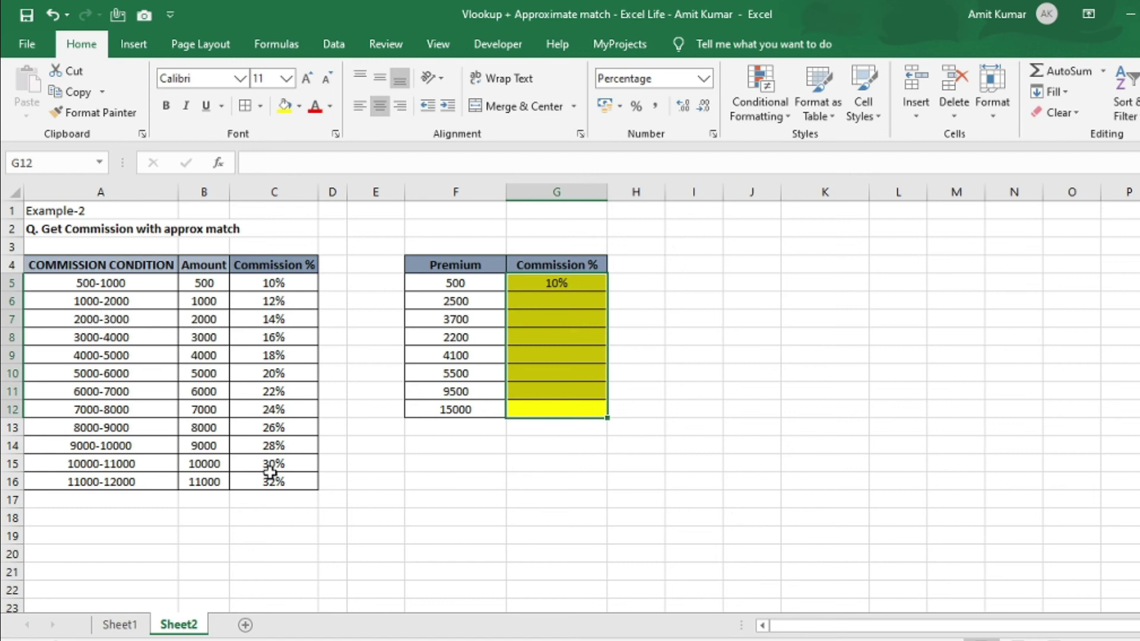
key("ctrl+d")
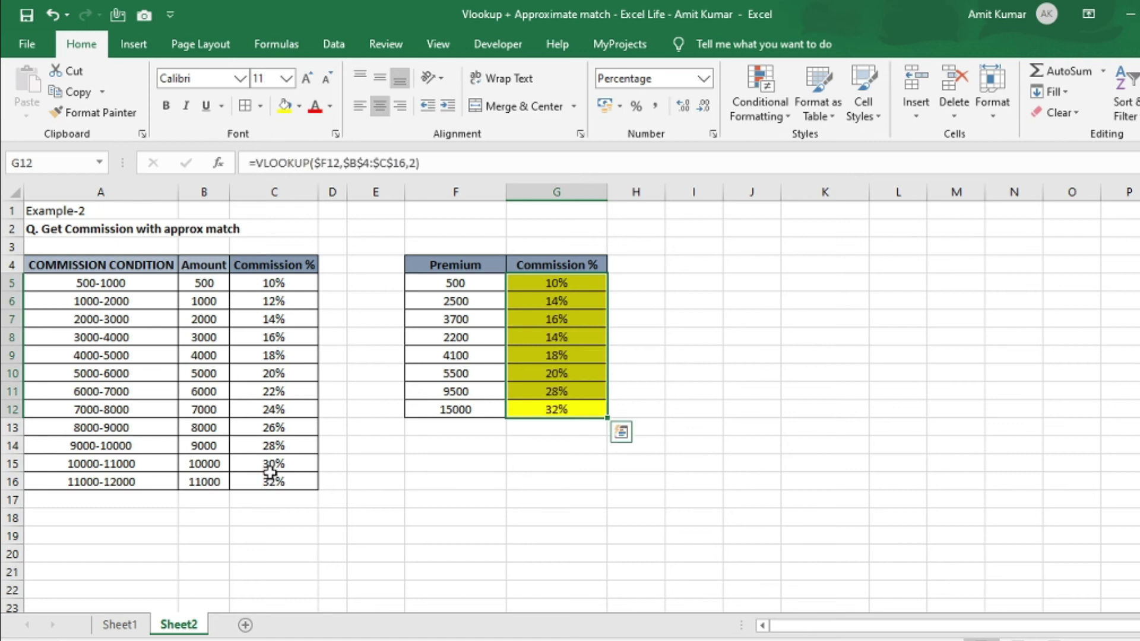
left_click(564, 281)
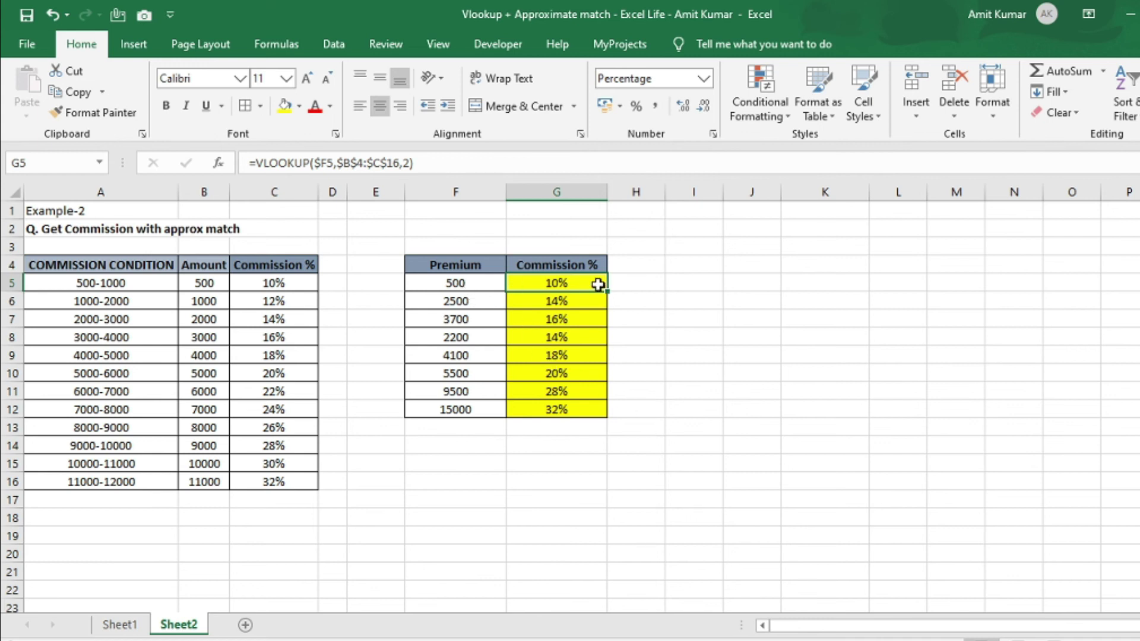
left_click(473, 300)
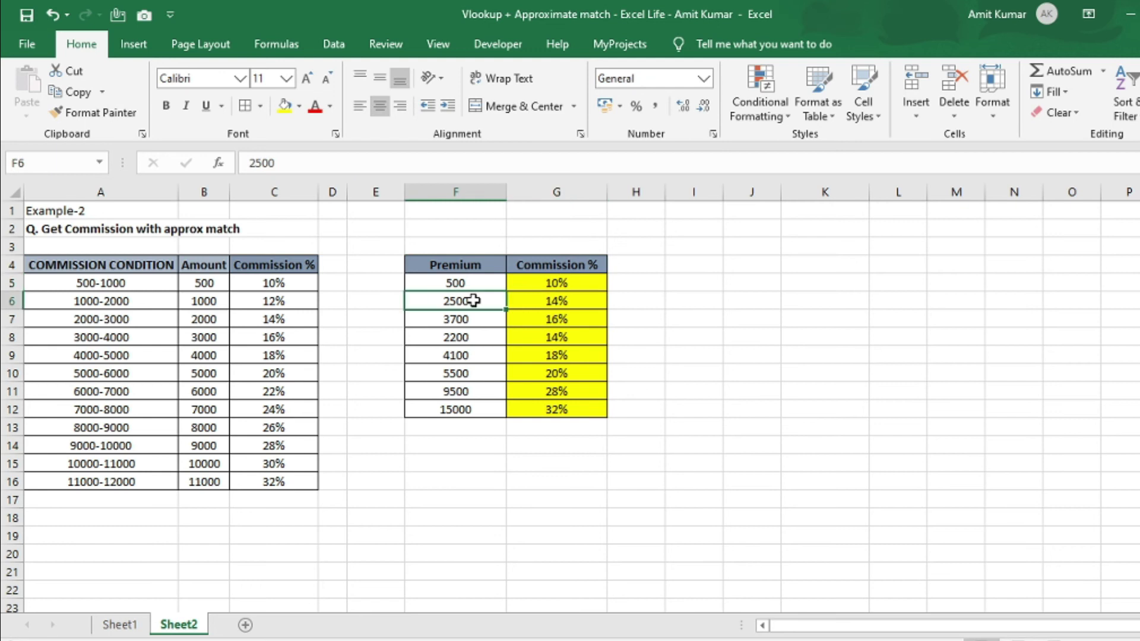
left_click(571, 301)
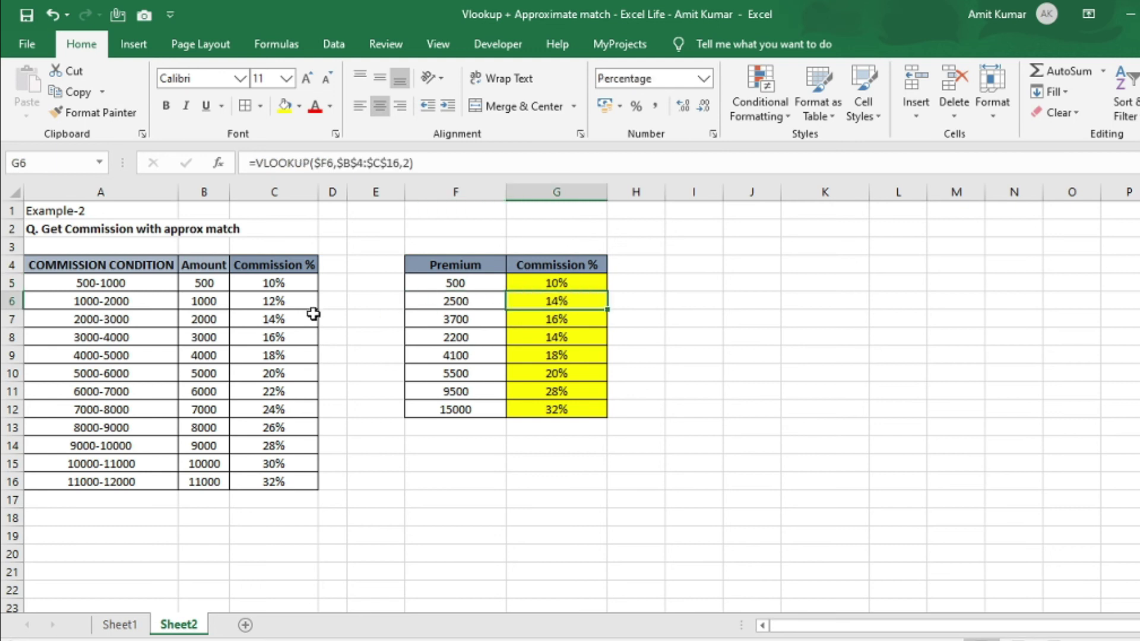
left_click(211, 321)
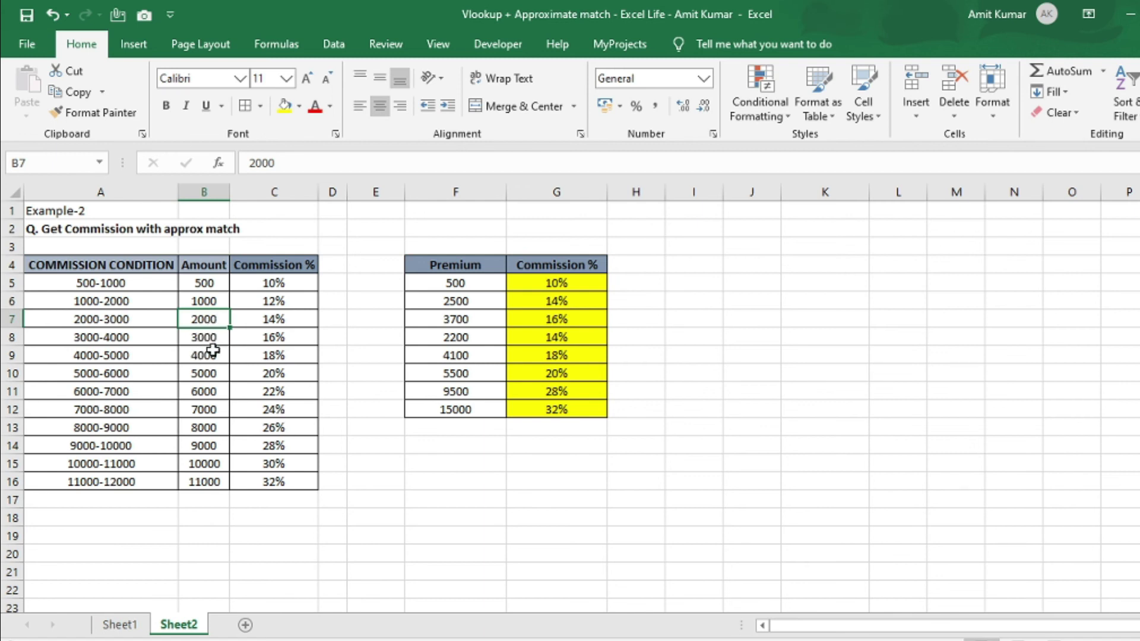
left_click(214, 337)
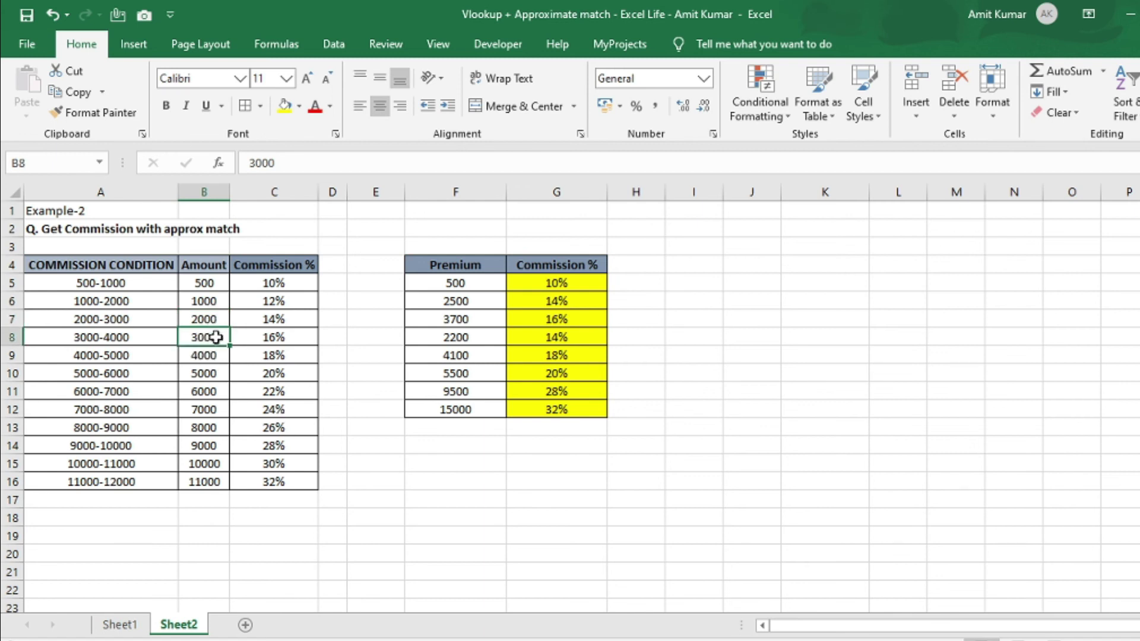
left_click(276, 321)
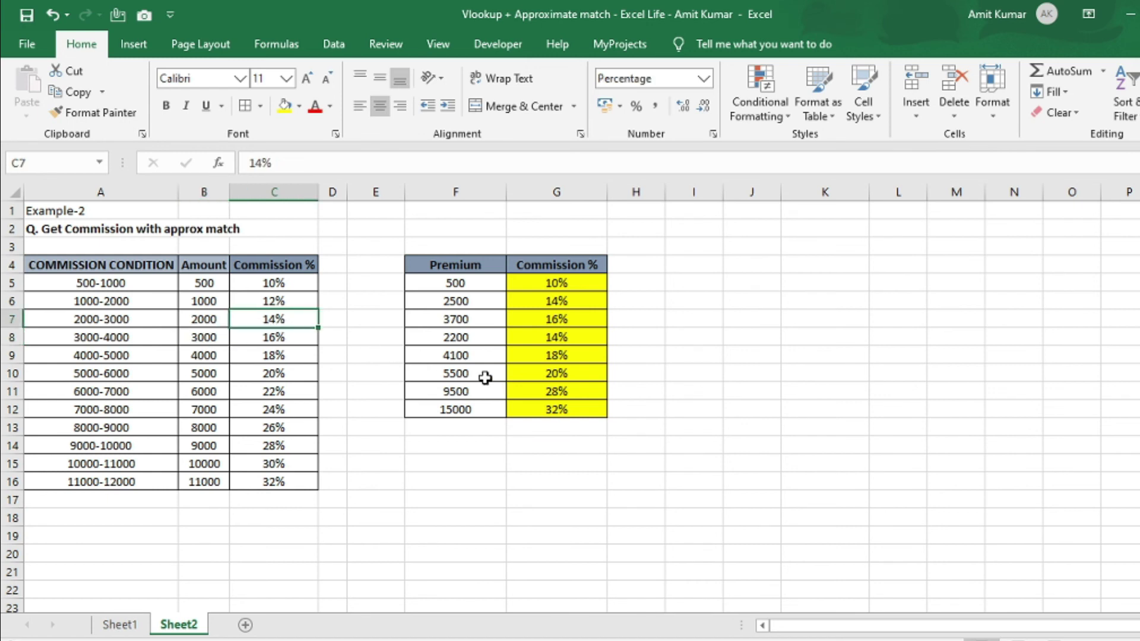
left_click(484, 378)
left_click(549, 374)
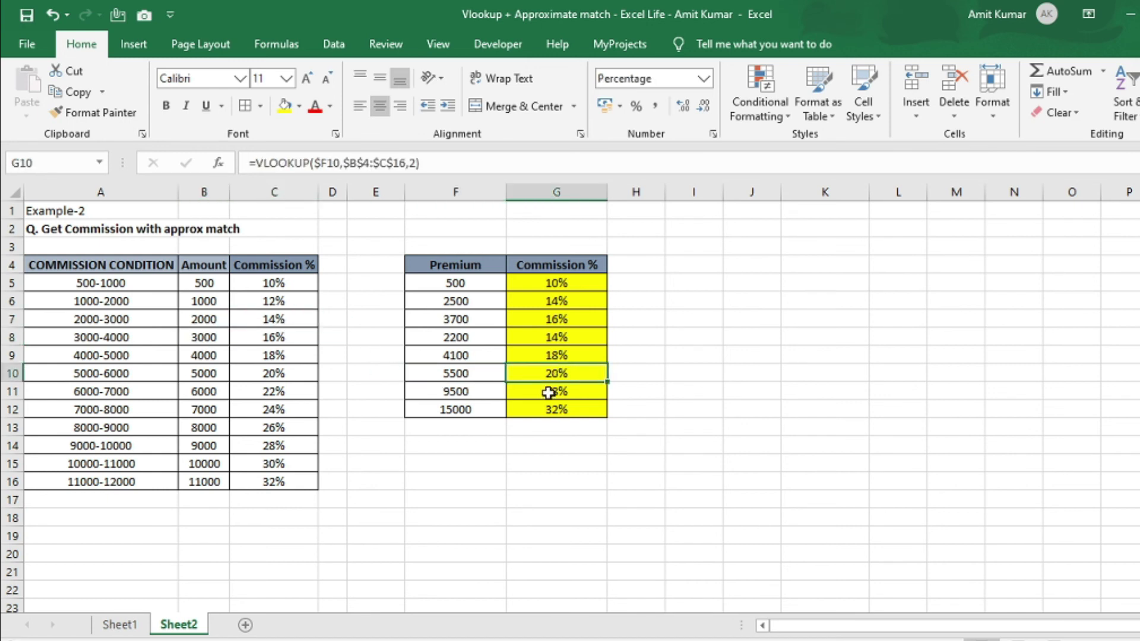
left_click(212, 373)
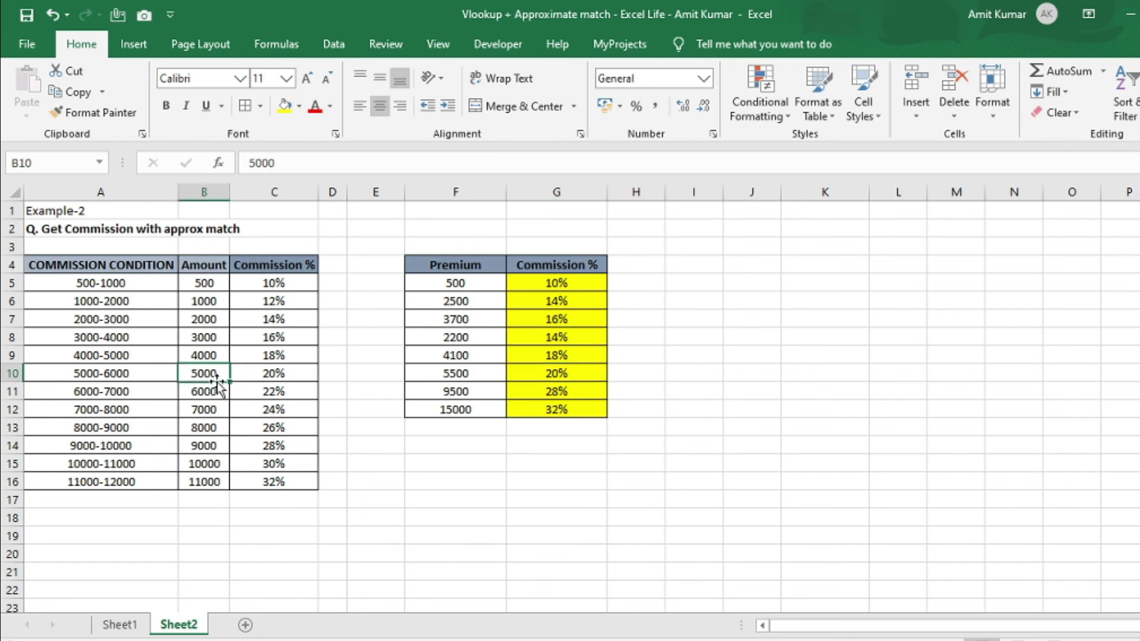
left_click(296, 373)
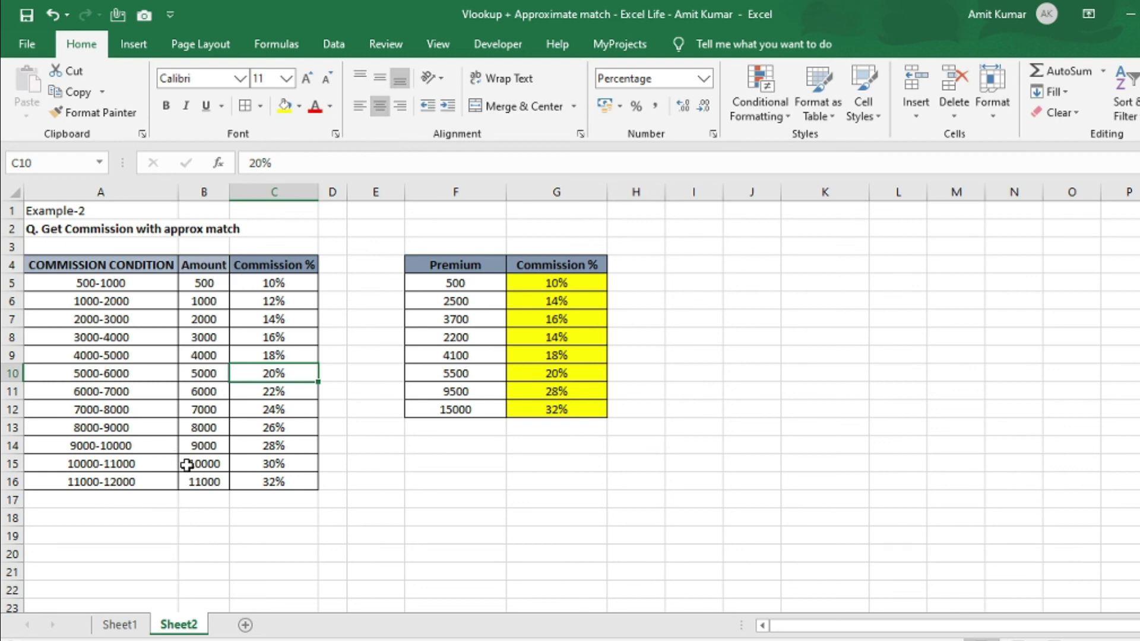
left_click(581, 288)
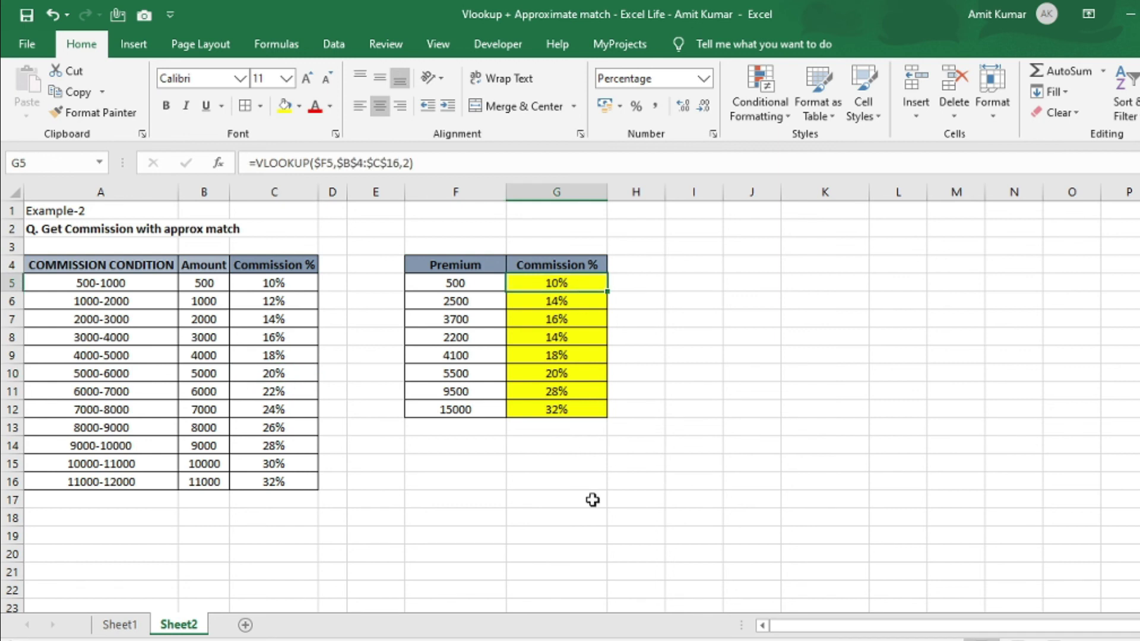